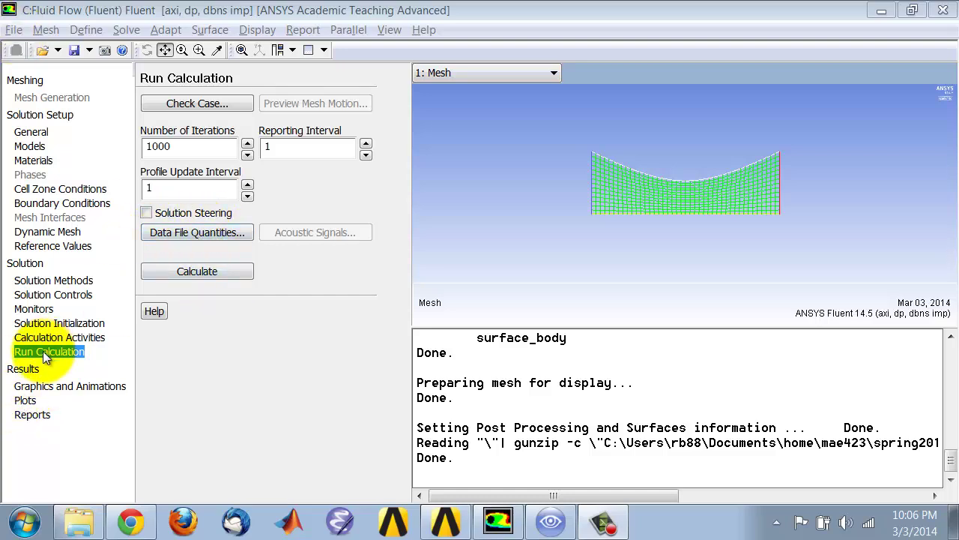
# Step: Review the data file's saved quantities, then open Fluid Flow system C's Results in CFD-Post
pyautogui.click(196, 232)
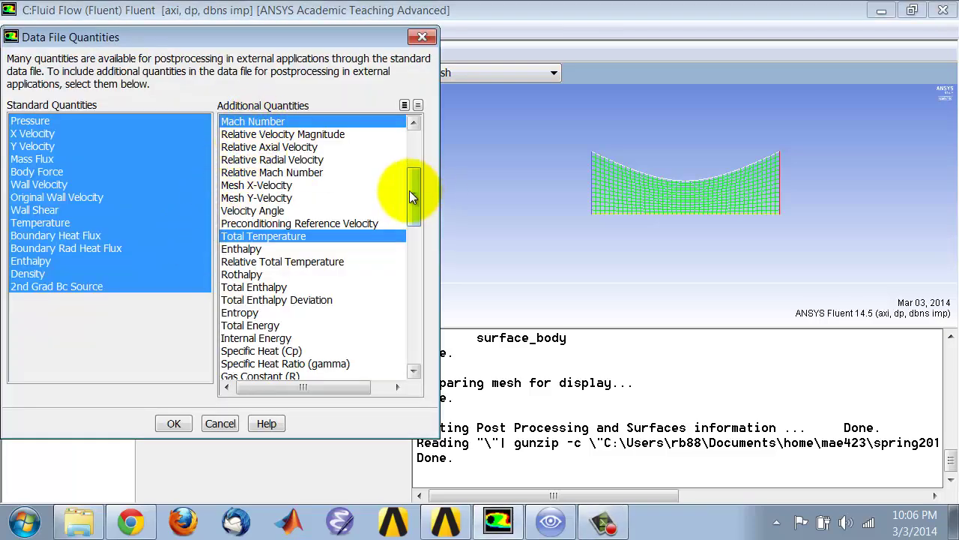
pyautogui.moveTo(409, 191); pyautogui.dragTo(434, 122)
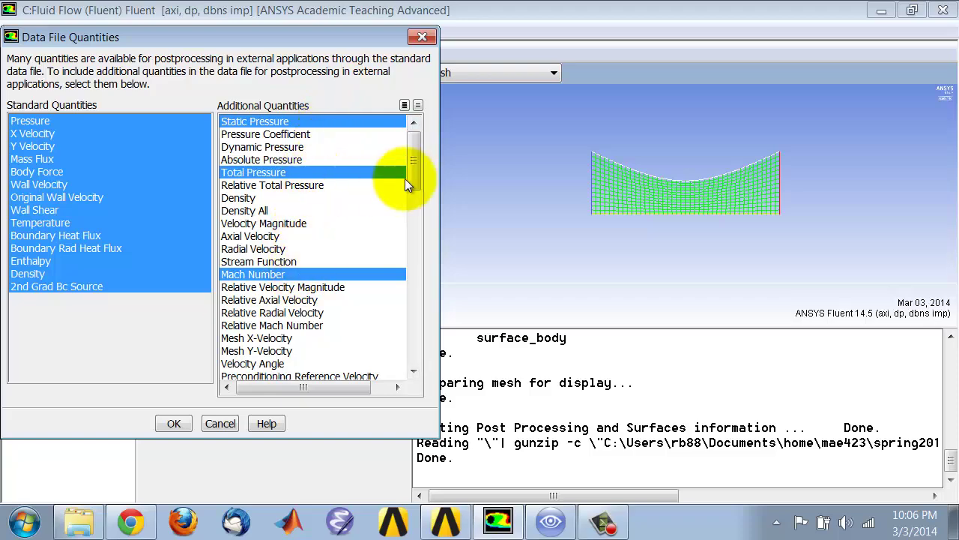
pyautogui.moveTo(413, 169); pyautogui.dragTo(396, 210)
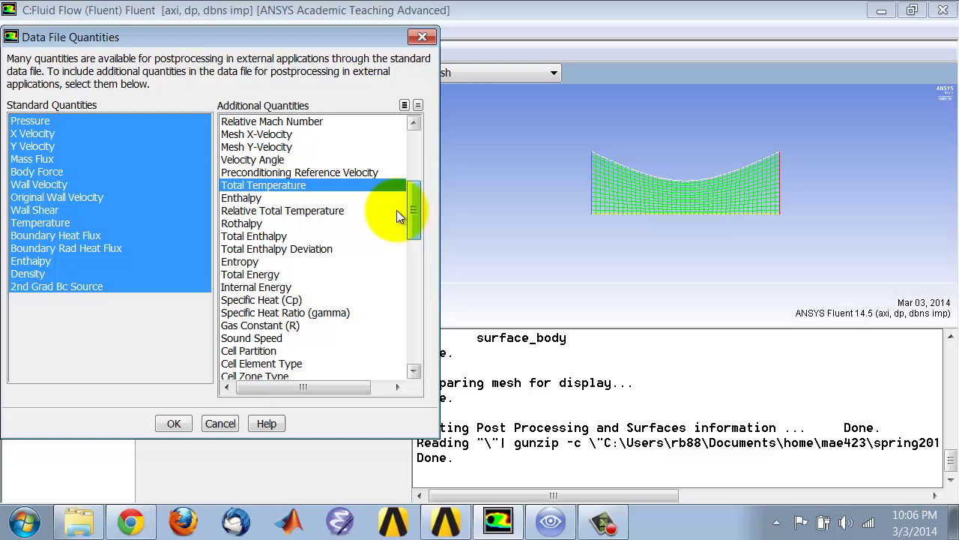
pyautogui.click(173, 424)
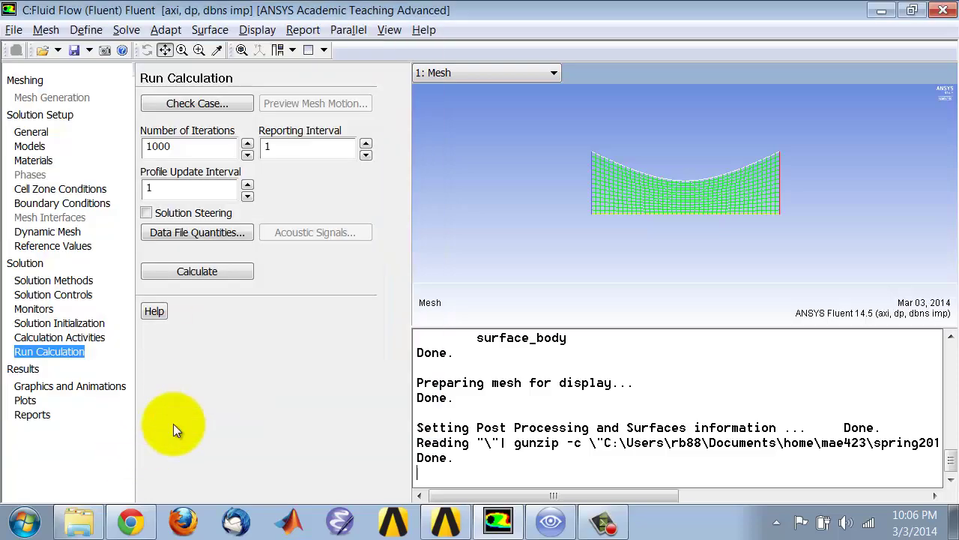
pyautogui.click(450, 526)
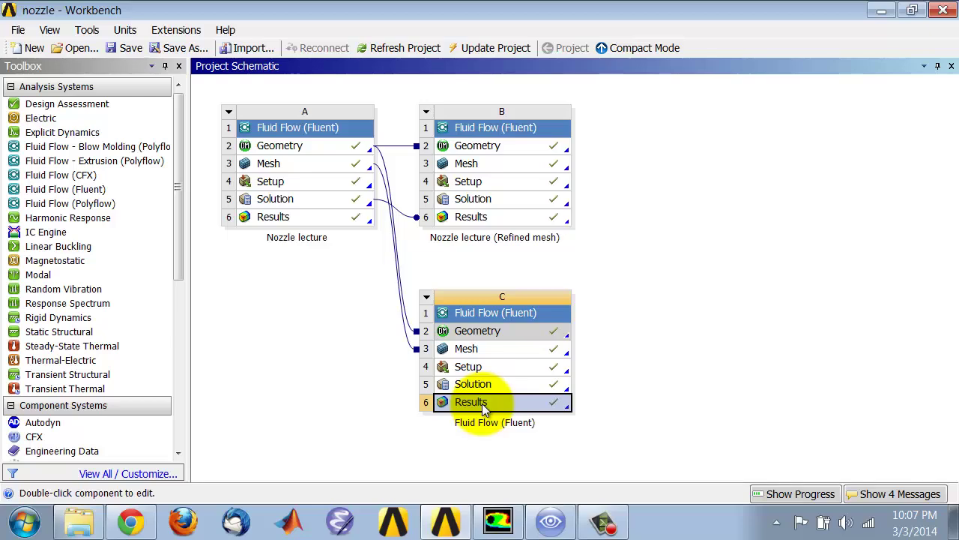
pyautogui.click(555, 523)
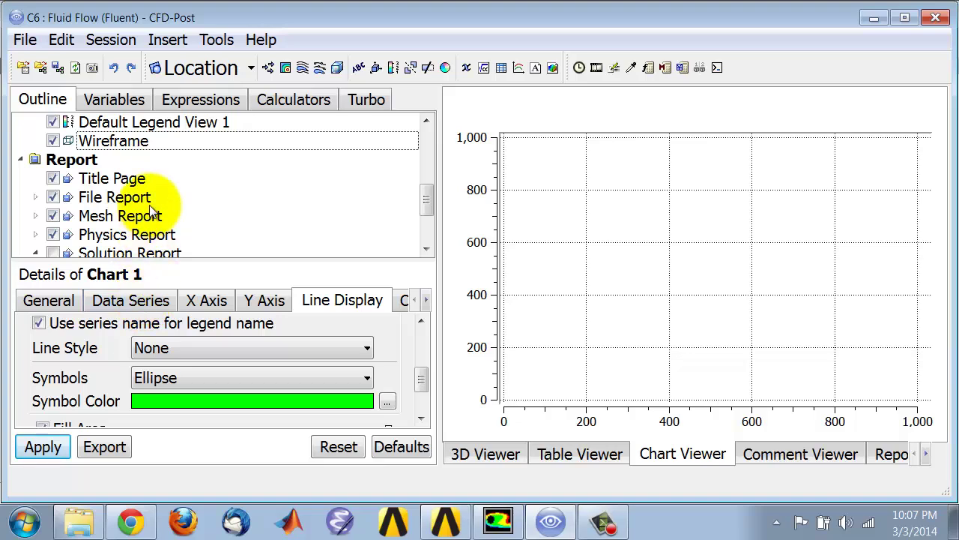
# Step: Insert a new line location named 'my axis', renaming it after the 'axis' name conflict
pyautogui.click(244, 67)
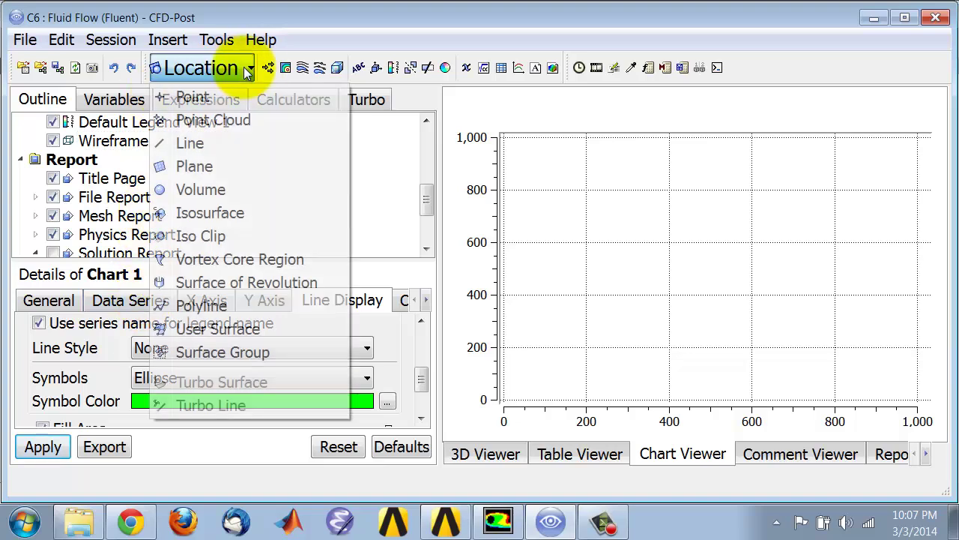
pyautogui.click(223, 146)
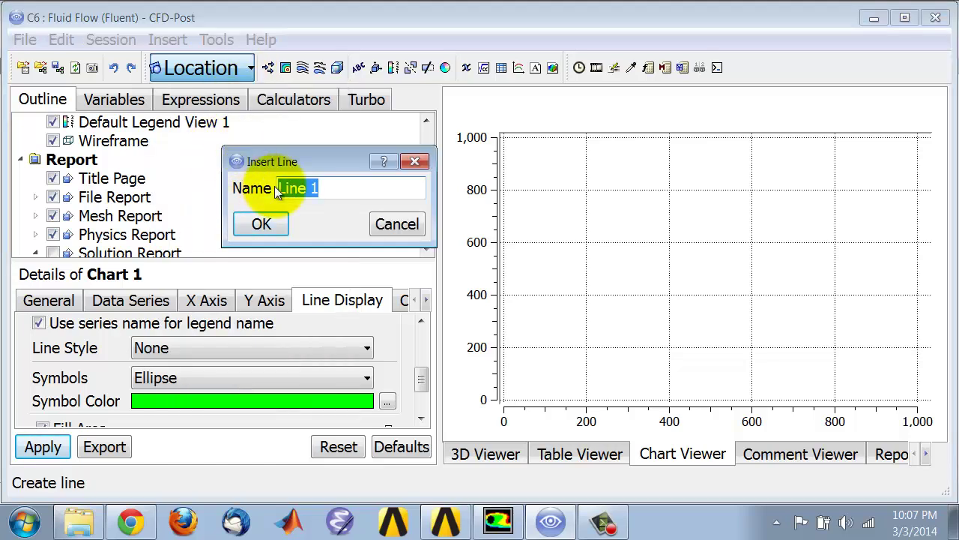
pyautogui.write('axis')
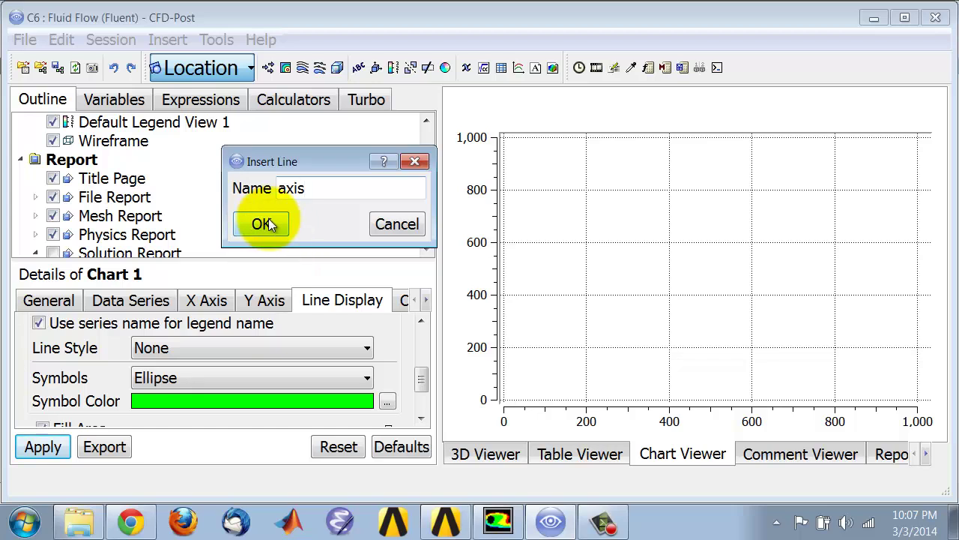
pyautogui.click(267, 224)
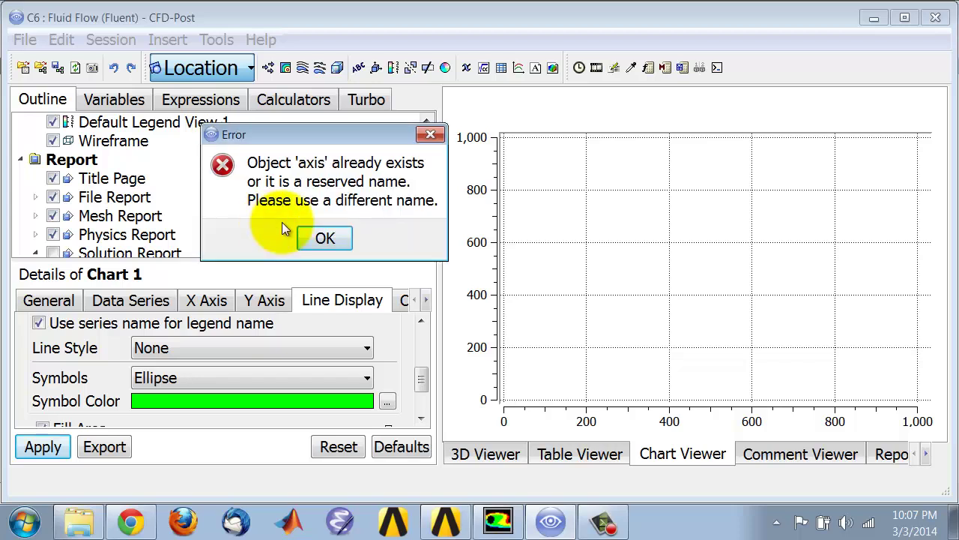
pyautogui.click(347, 238)
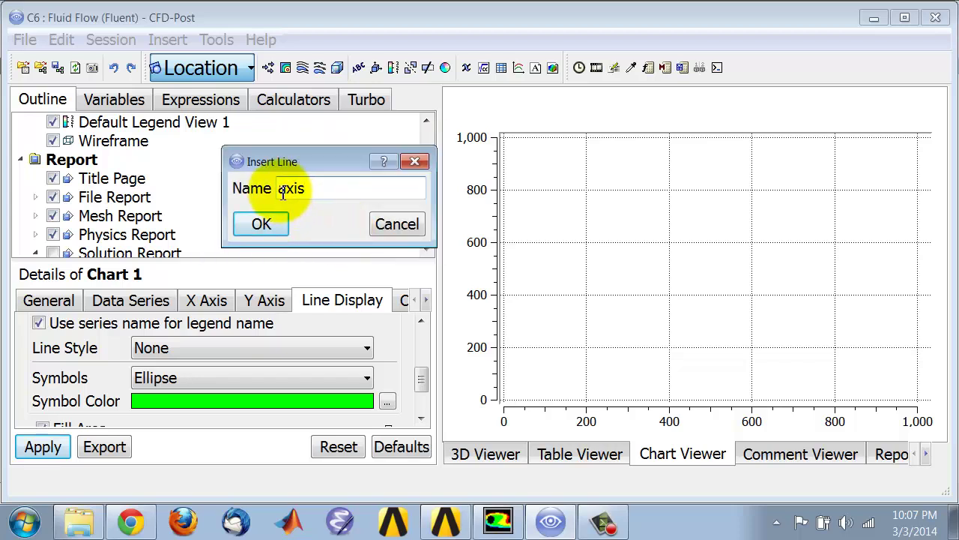
pyautogui.click(279, 191)
pyautogui.write('my')
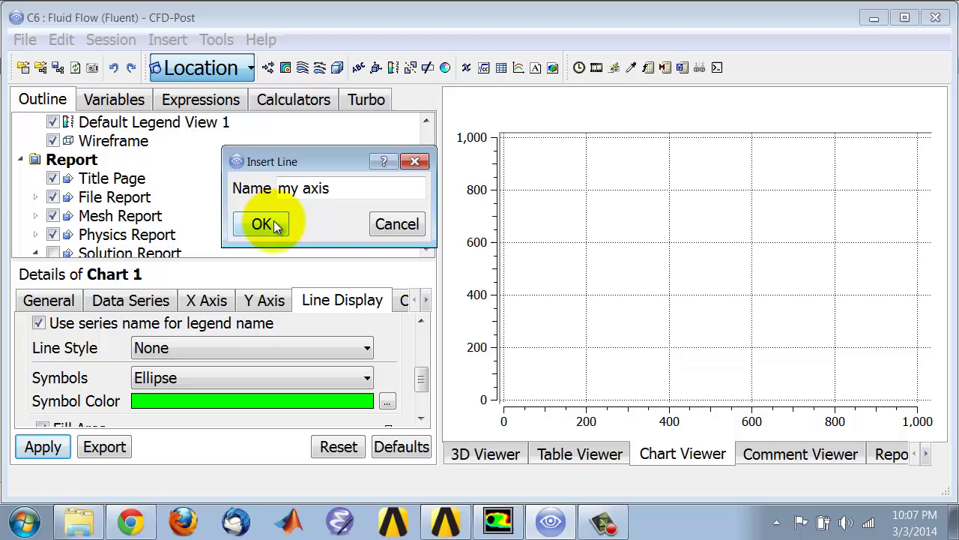
pyautogui.click(274, 224)
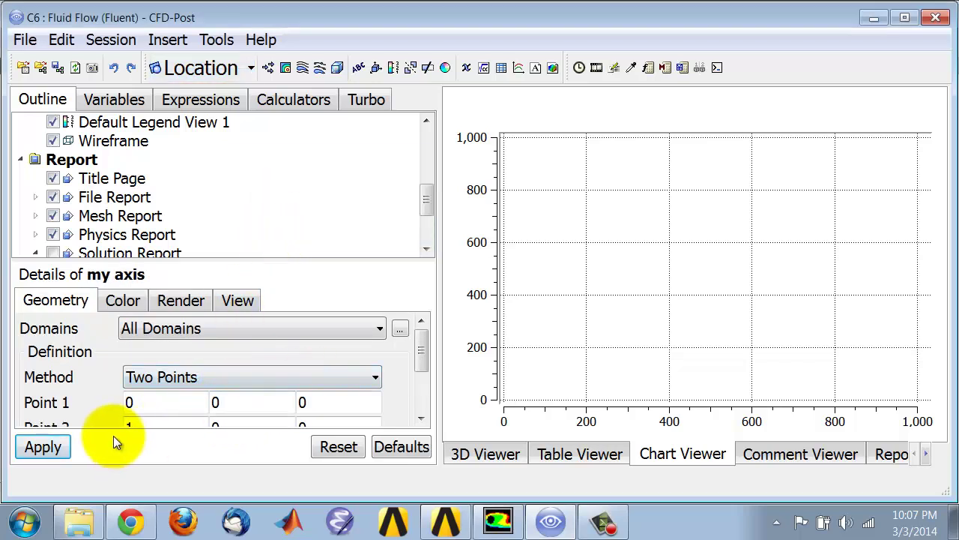
# Step: Set my axis endpoints to (-0.5,0,0) and (0.5,0,0), apply, and view it in 3D
pyautogui.click(129, 402)
pyautogui.write('-0.')
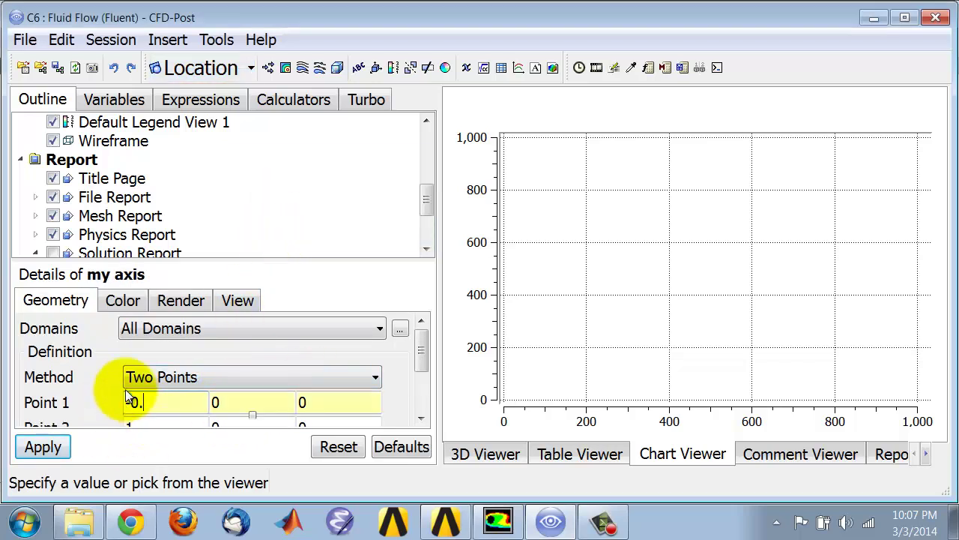
pyautogui.write('5')
pyautogui.scroll(-1, 424, 343)
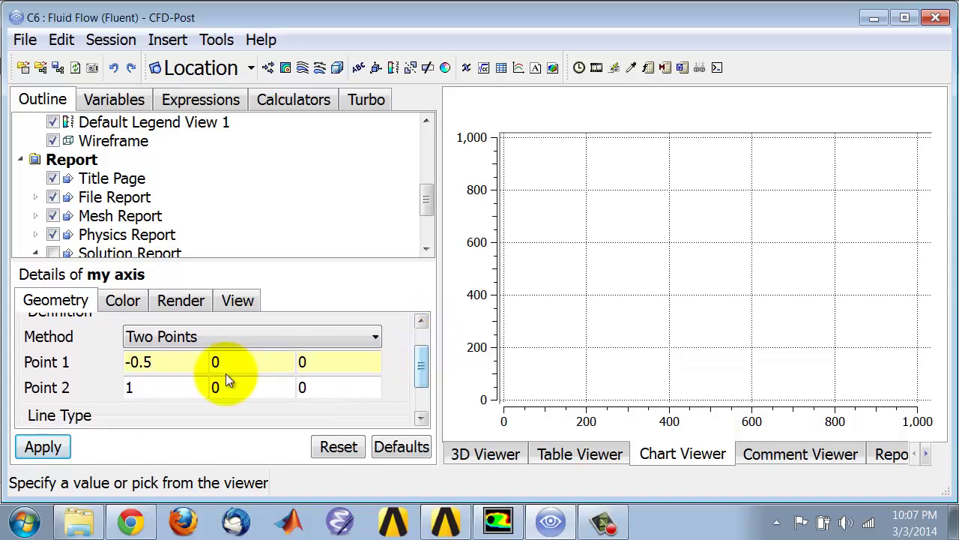
pyautogui.click(129, 388)
pyautogui.write('0.')
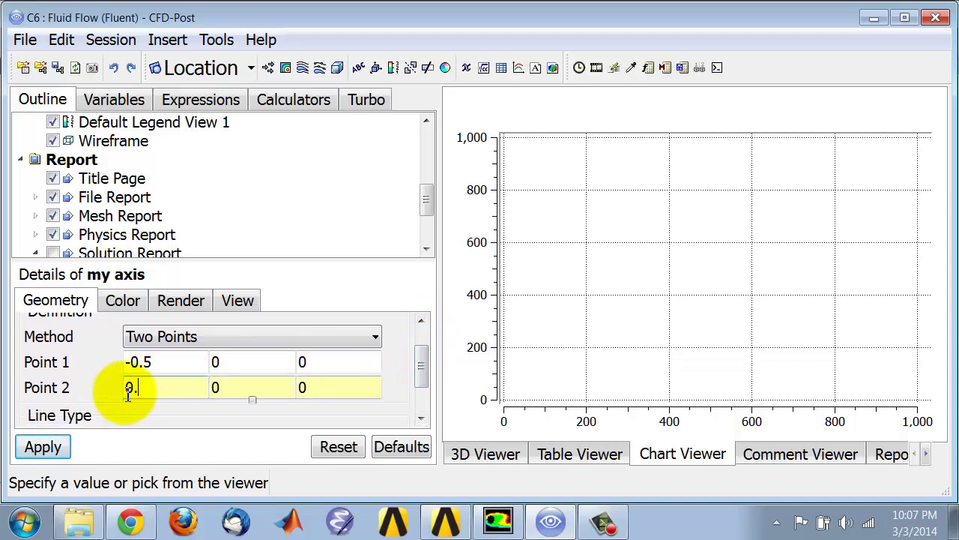
pyautogui.write('5')
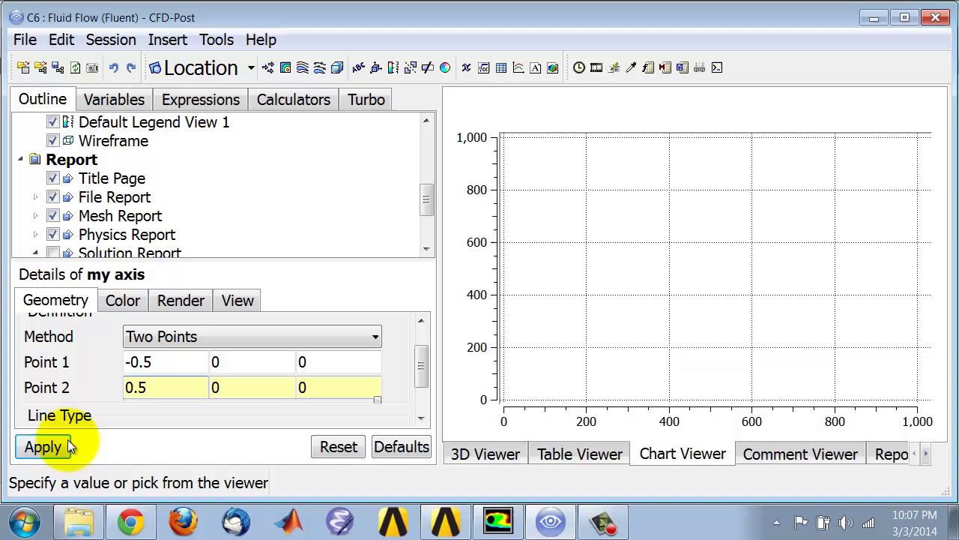
pyautogui.click(45, 447)
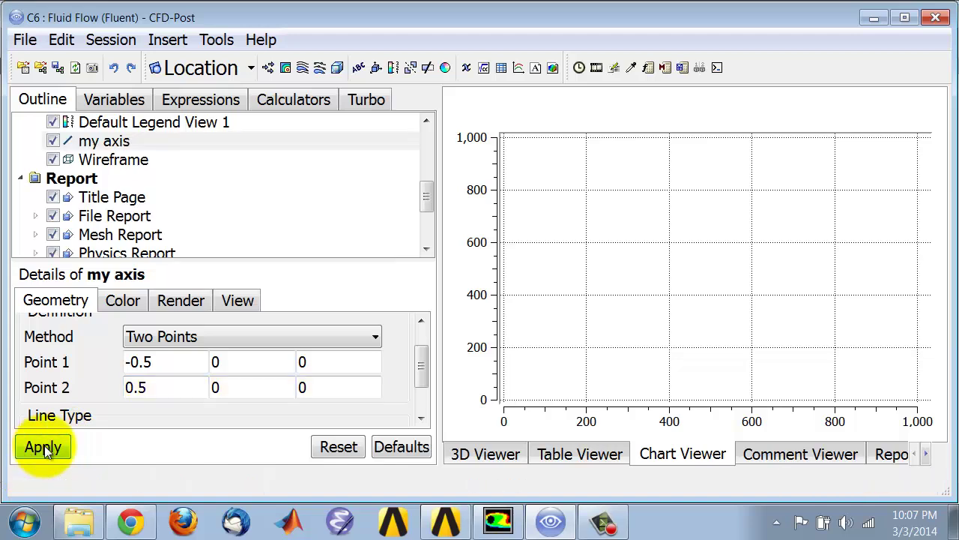
pyautogui.click(501, 457)
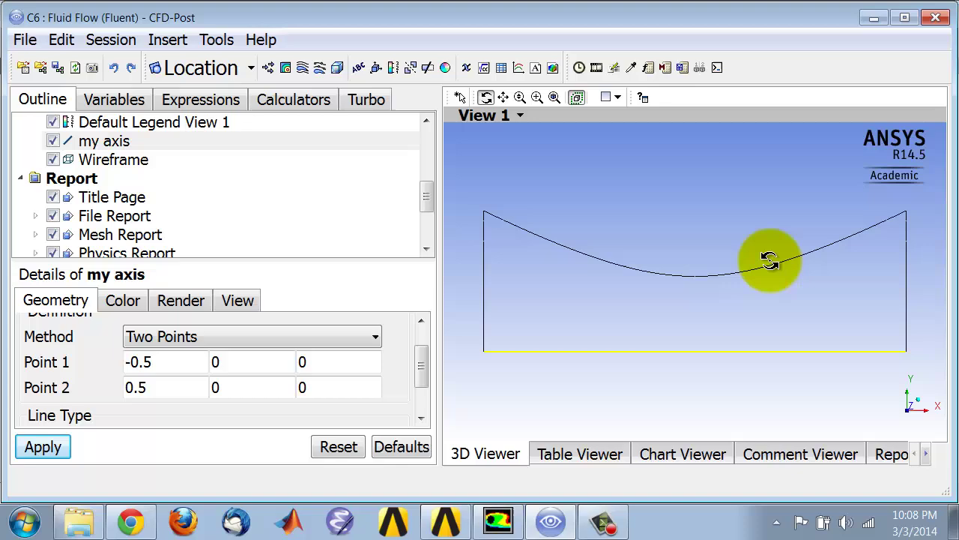
# Step: Create polyline 'my wall' as the boundary intersection of nozzle_wall with periodic 1
pyautogui.click(197, 65)
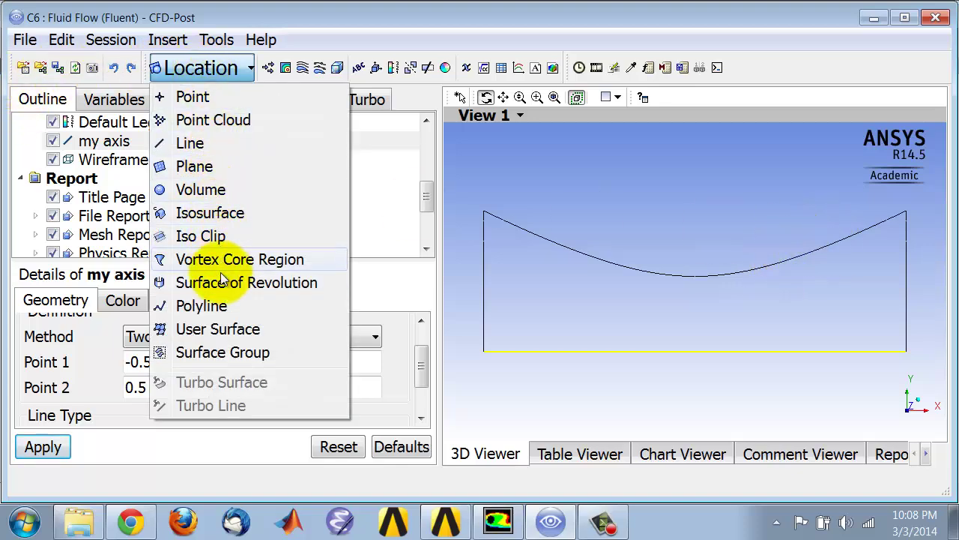
pyautogui.click(220, 305)
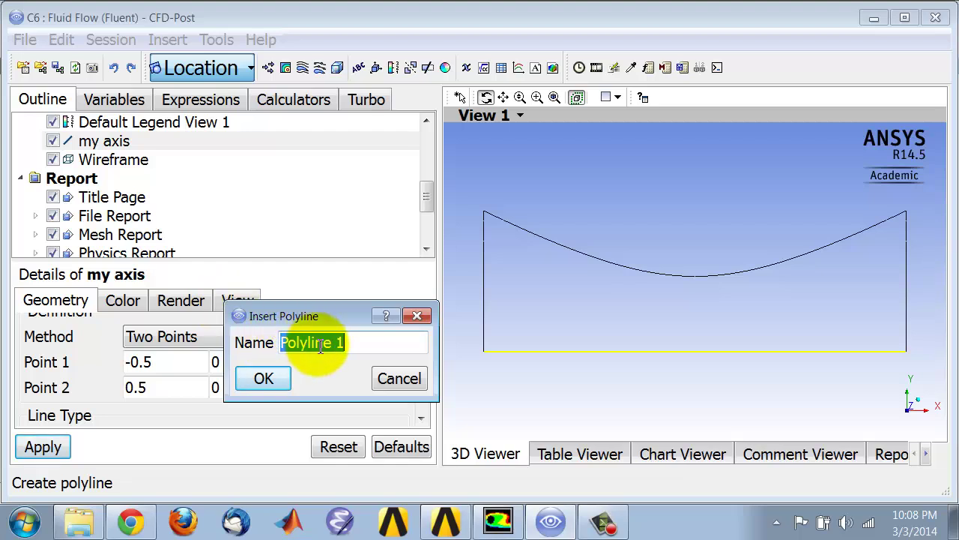
pyautogui.write('my')
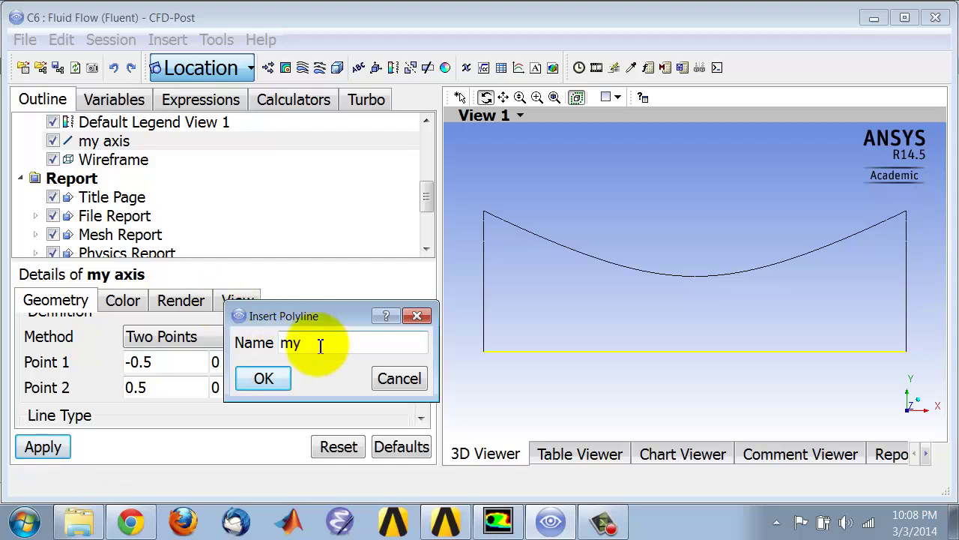
pyautogui.write(' wall')
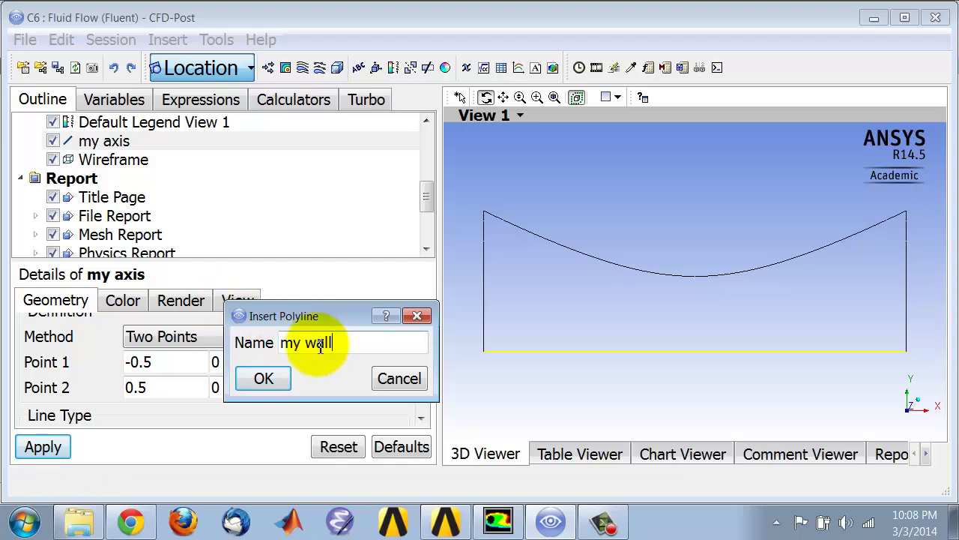
pyautogui.click(258, 378)
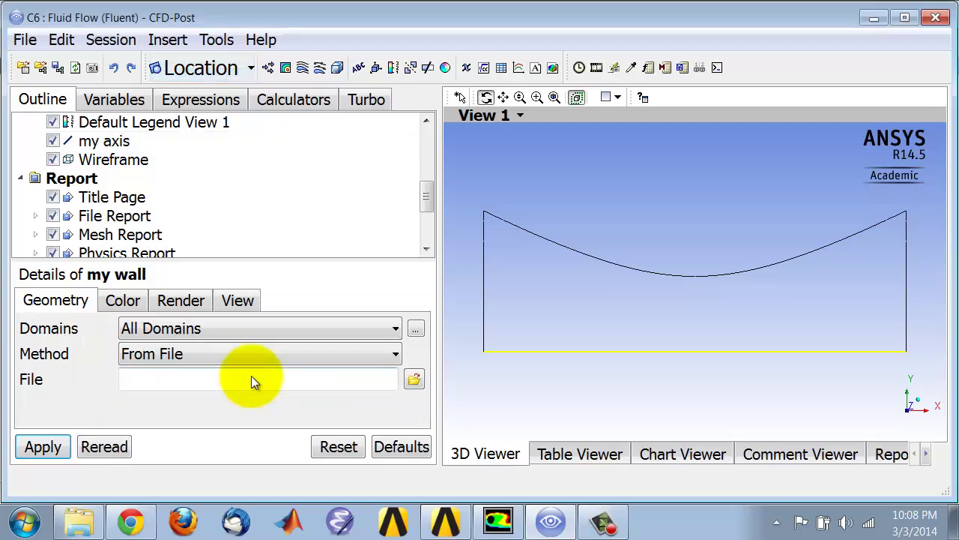
pyautogui.click(183, 355)
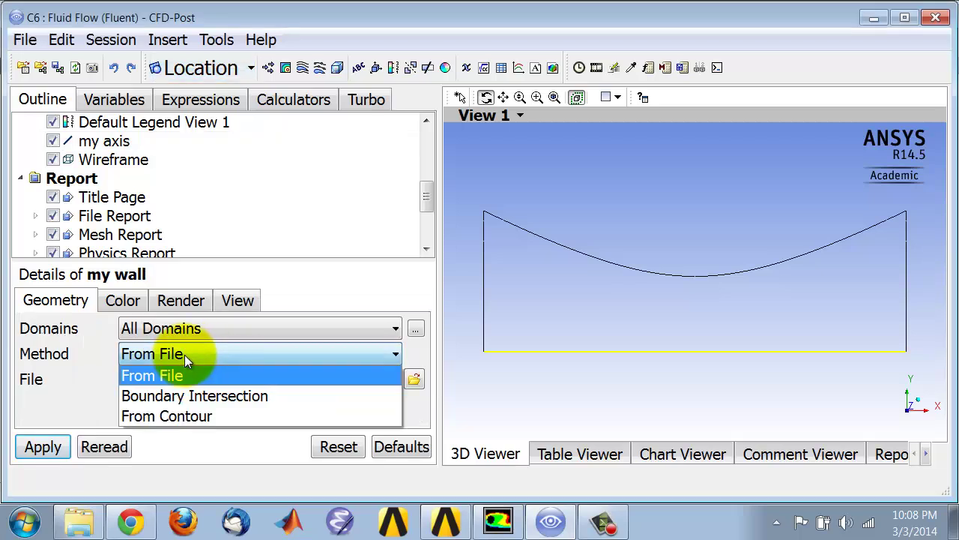
pyautogui.click(194, 399)
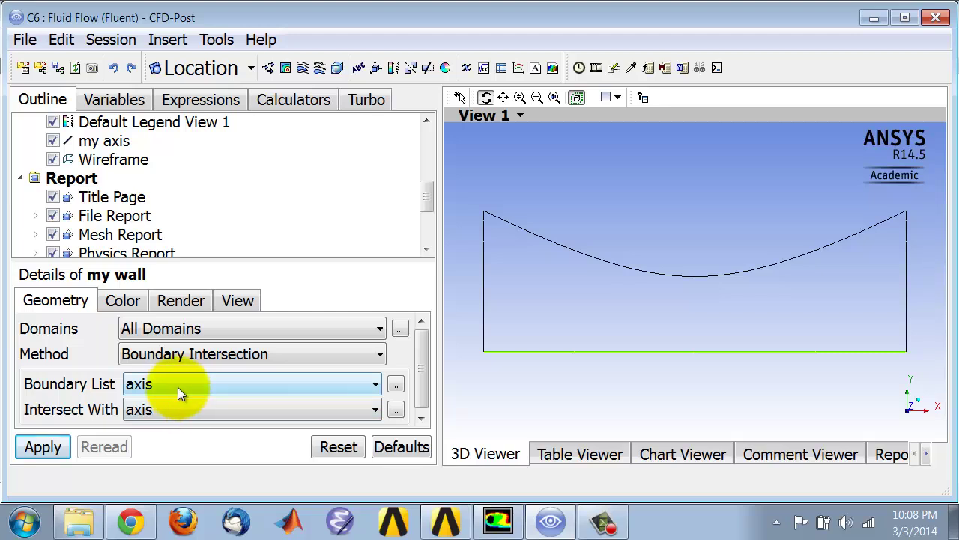
pyautogui.click(178, 387)
pyautogui.click(187, 422)
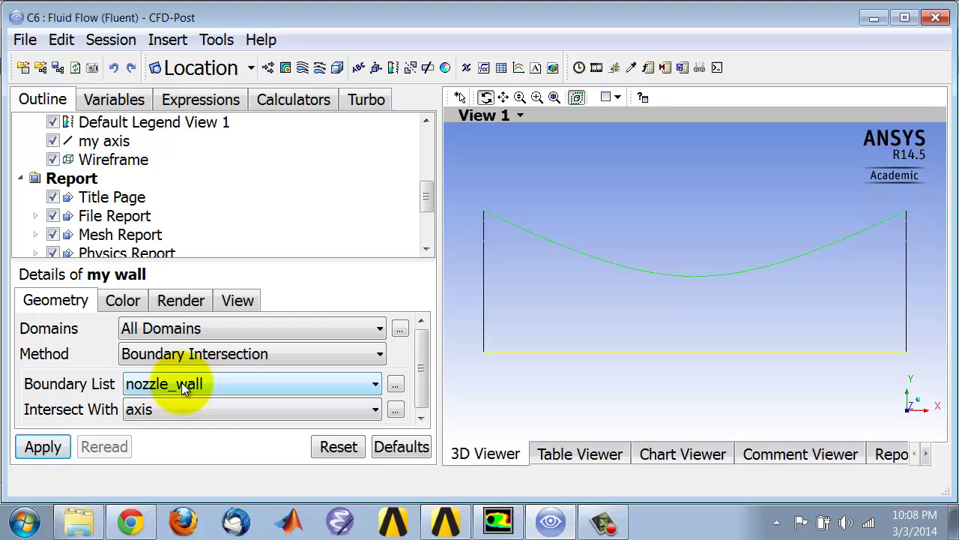
pyautogui.click(168, 413)
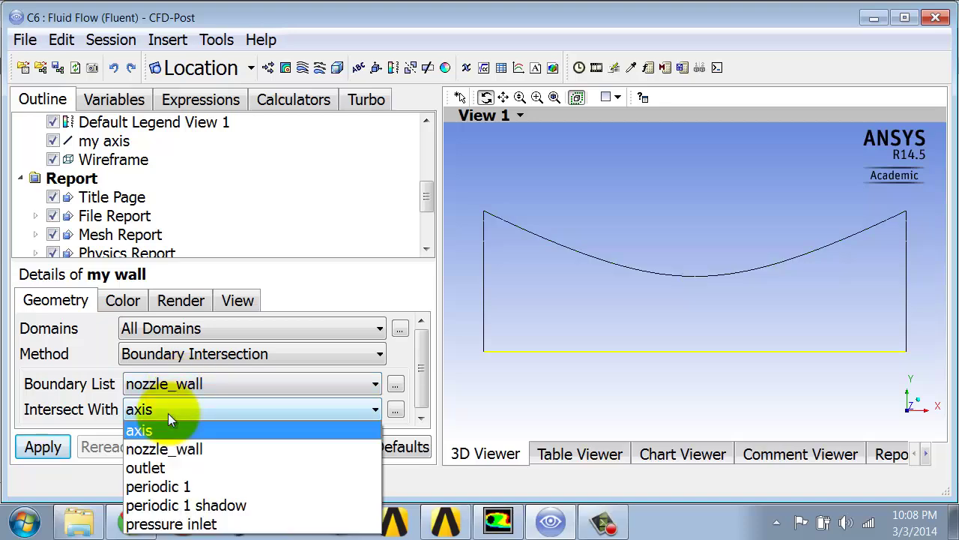
pyautogui.click(183, 489)
pyautogui.click(42, 446)
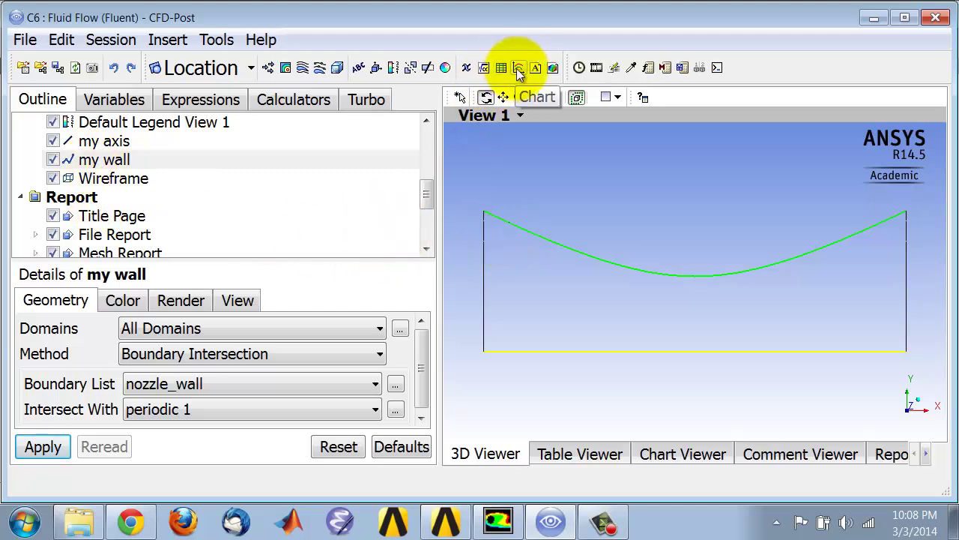
# Step: Insert a new chart named 'Mach no variation'
pyautogui.click(518, 68)
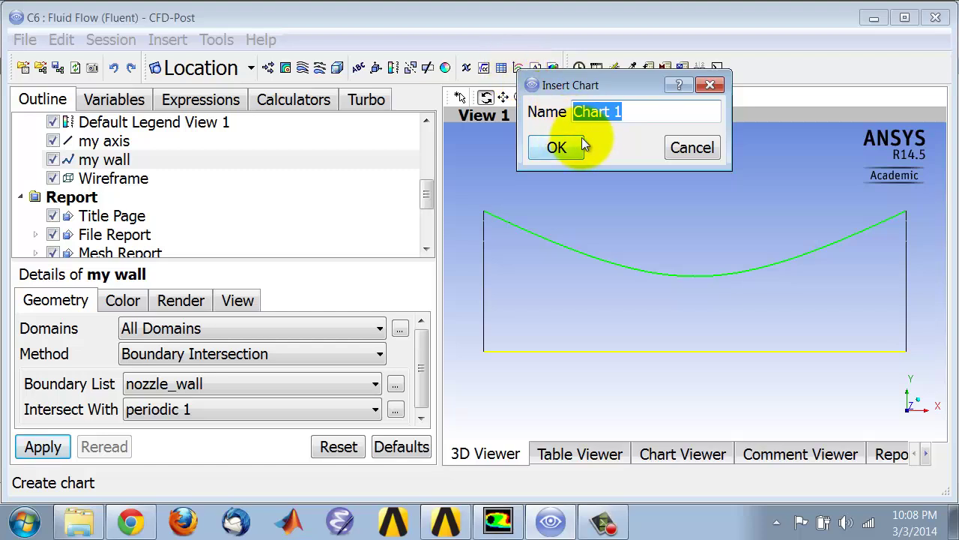
pyautogui.write('Mach')
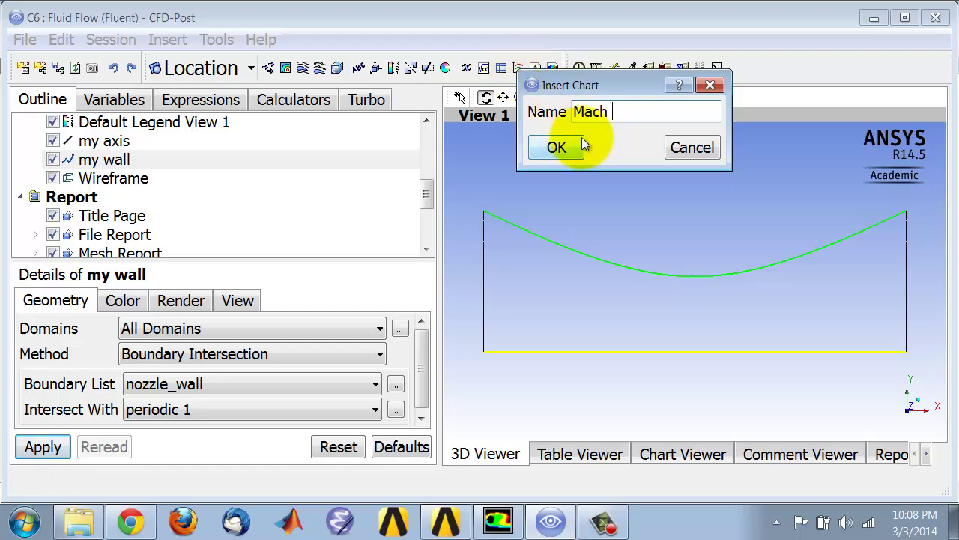
pyautogui.write(' no variation')
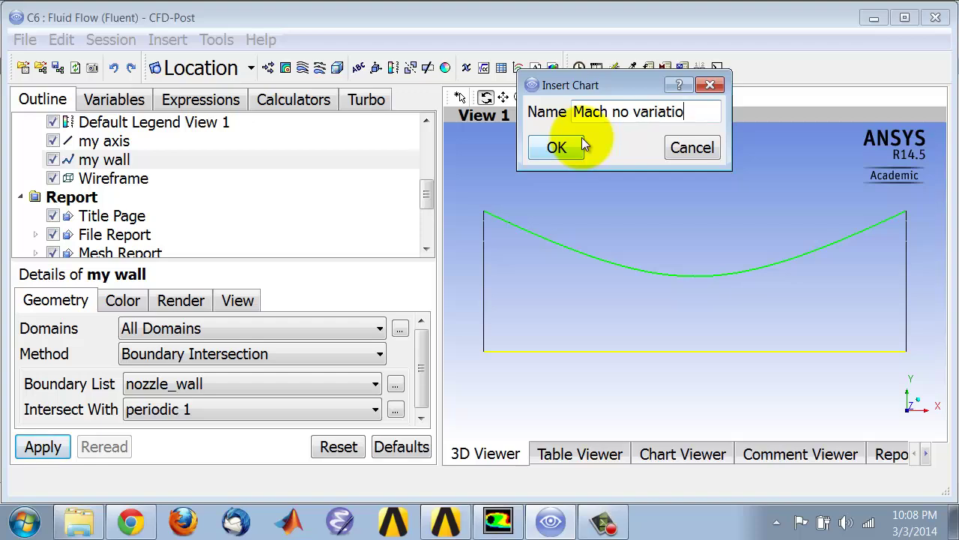
pyautogui.click(581, 139)
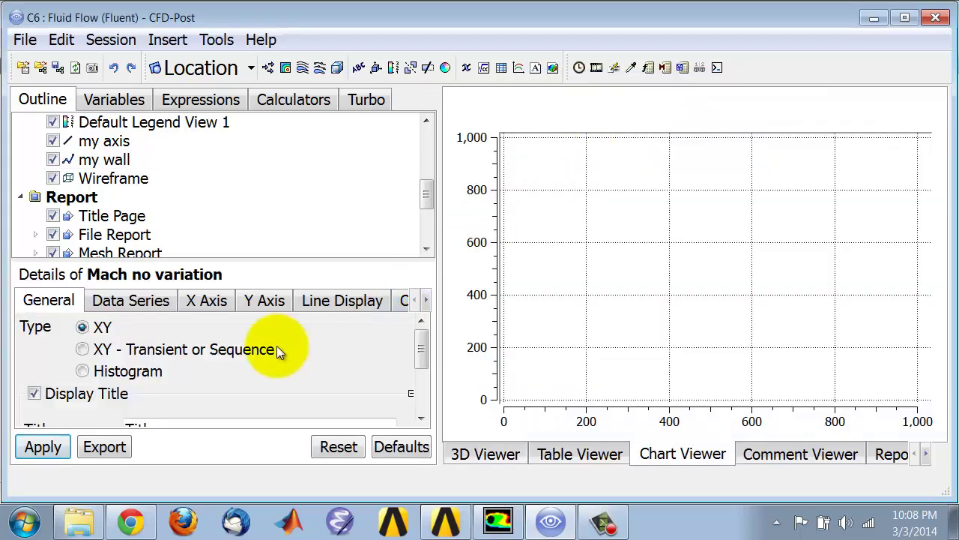
# Step: Rename Series 1 to 'Axis' and set its location to my axis
pyautogui.click(142, 302)
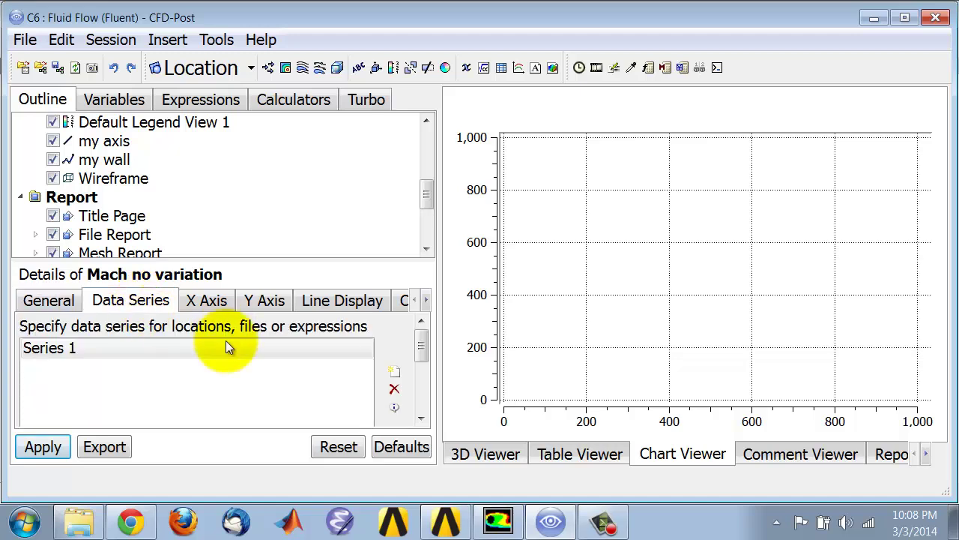
pyautogui.moveTo(422, 342); pyautogui.dragTo(422, 368)
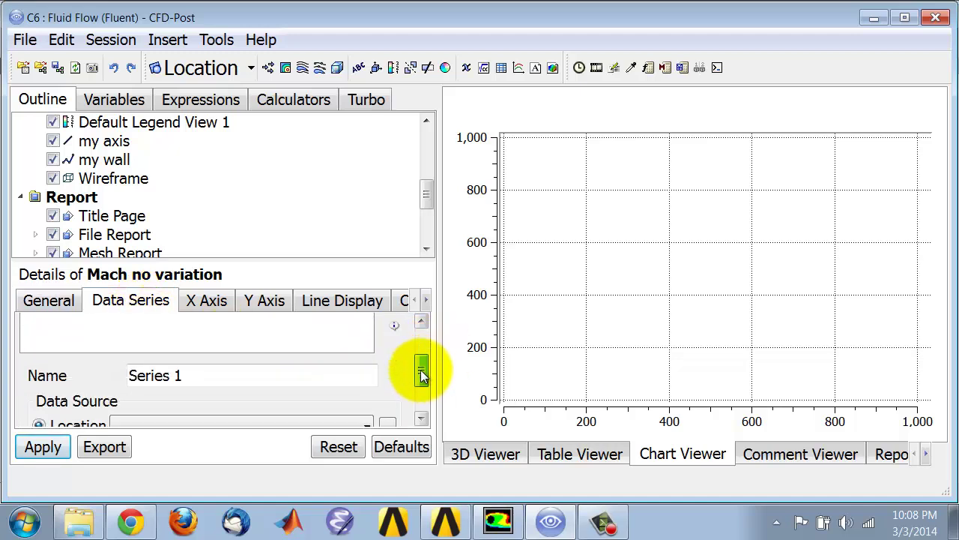
pyautogui.moveTo(211, 381); pyautogui.dragTo(117, 375)
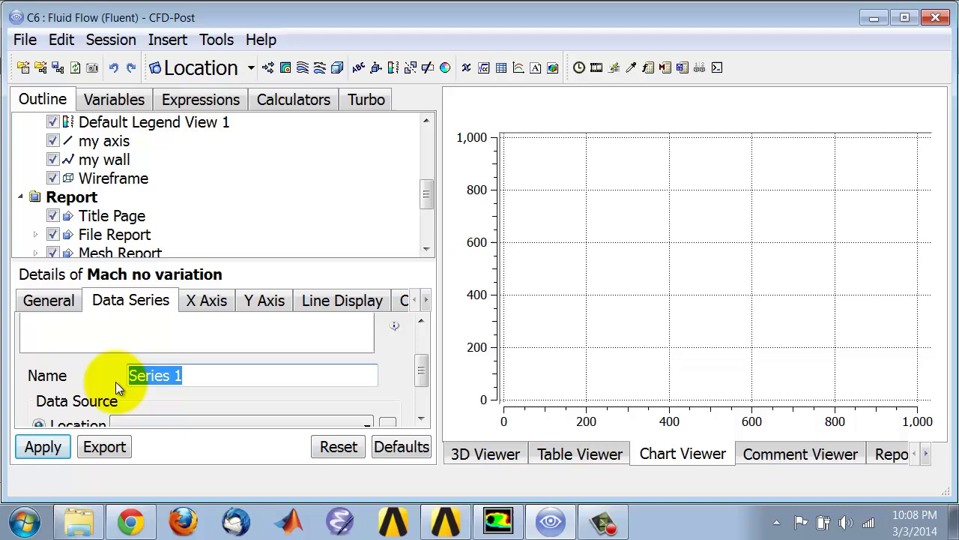
pyautogui.write('Axis')
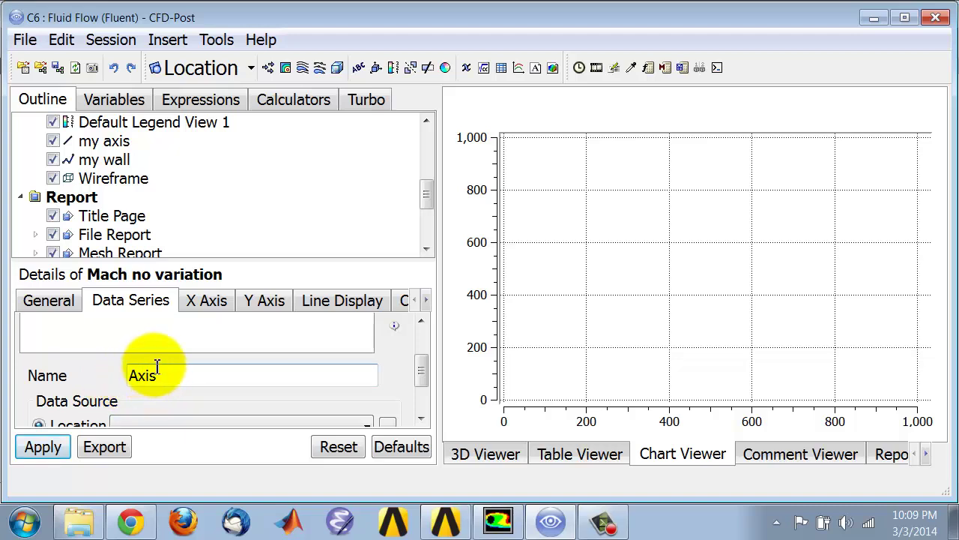
pyautogui.moveTo(422, 371); pyautogui.dragTo(423, 382)
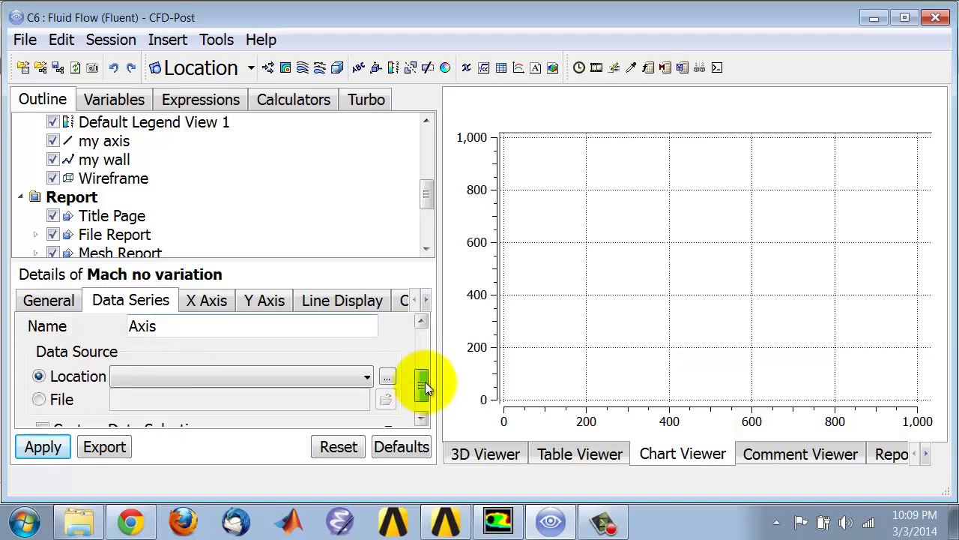
pyautogui.click(120, 381)
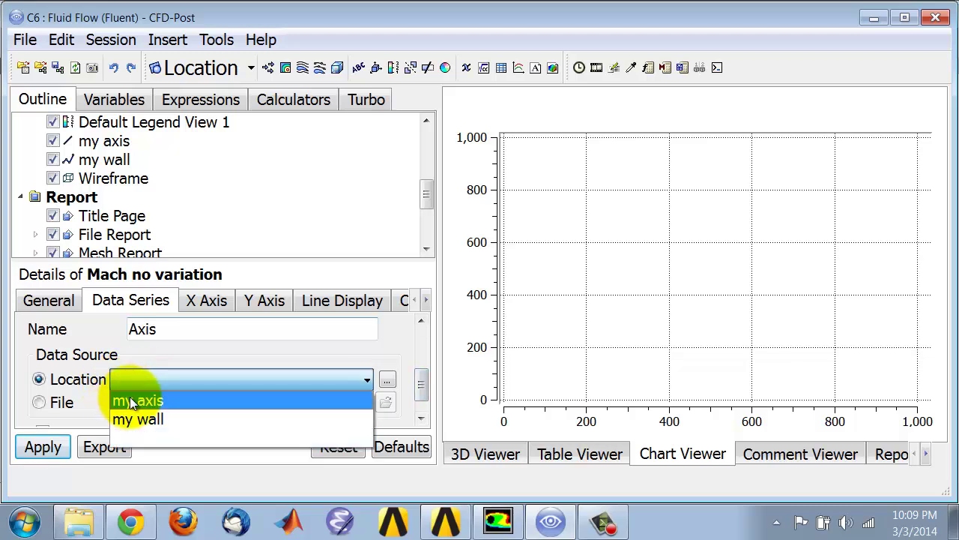
pyautogui.click(130, 399)
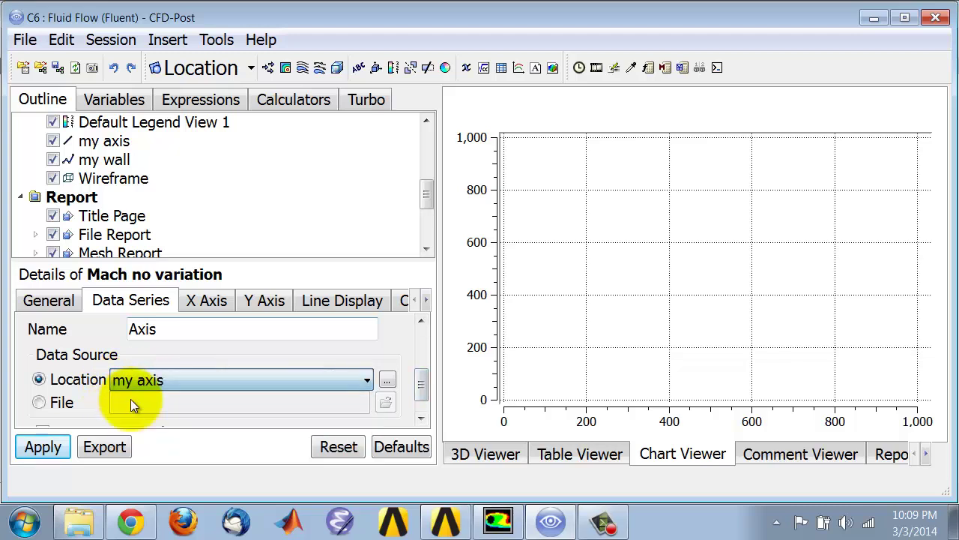
# Step: Plot X on the horizontal axis and Mach Number on the vertical axis, then apply
pyautogui.click(212, 303)
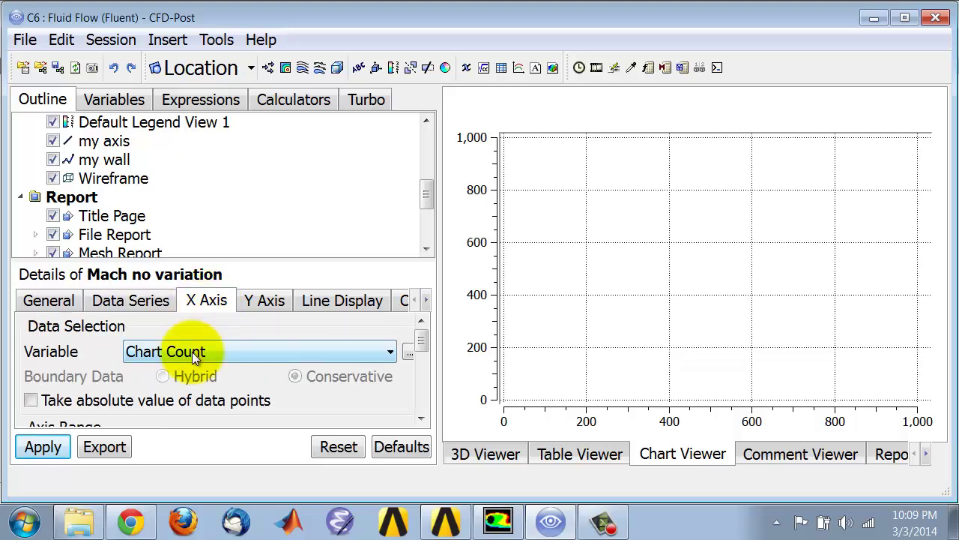
pyautogui.click(194, 358)
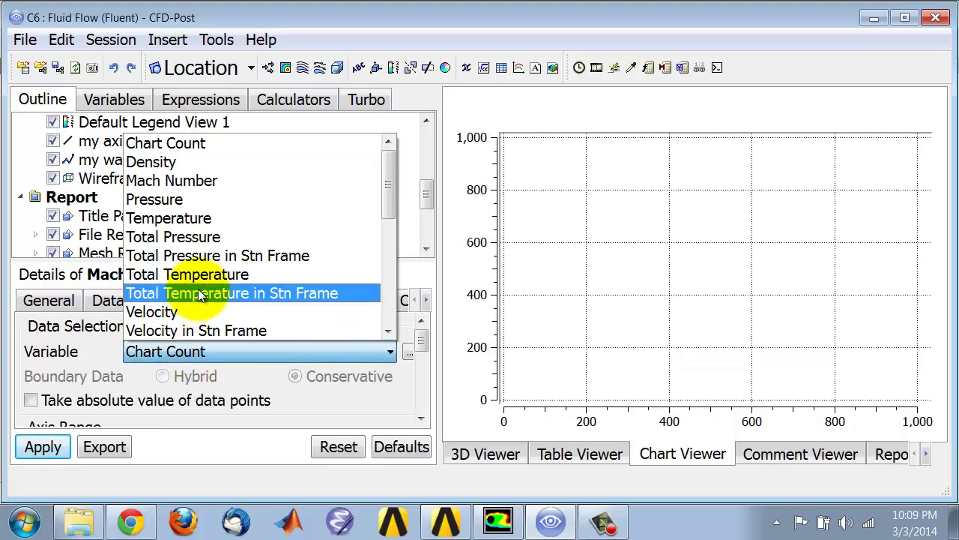
pyautogui.scroll(-2, 201, 295)
pyautogui.scroll(-3, 201, 292)
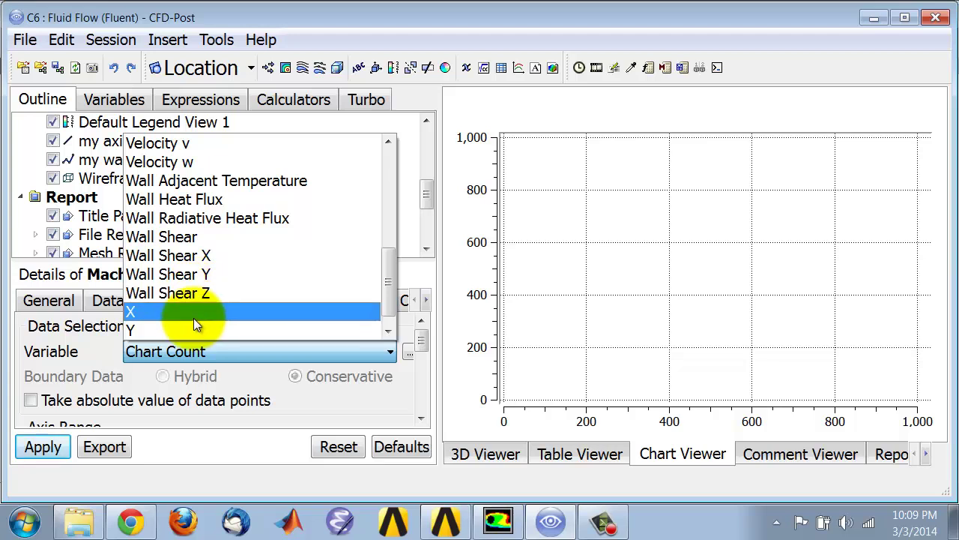
pyautogui.click(194, 316)
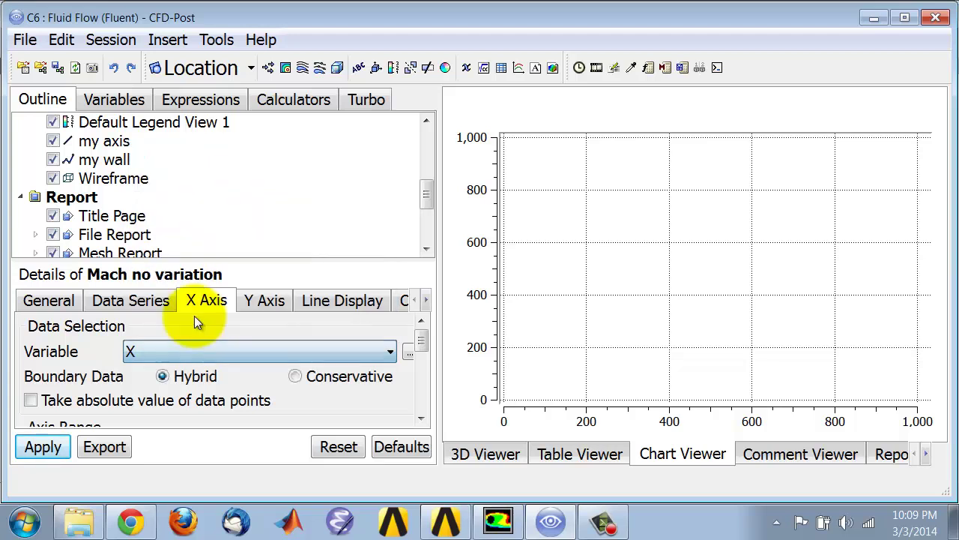
pyautogui.click(277, 304)
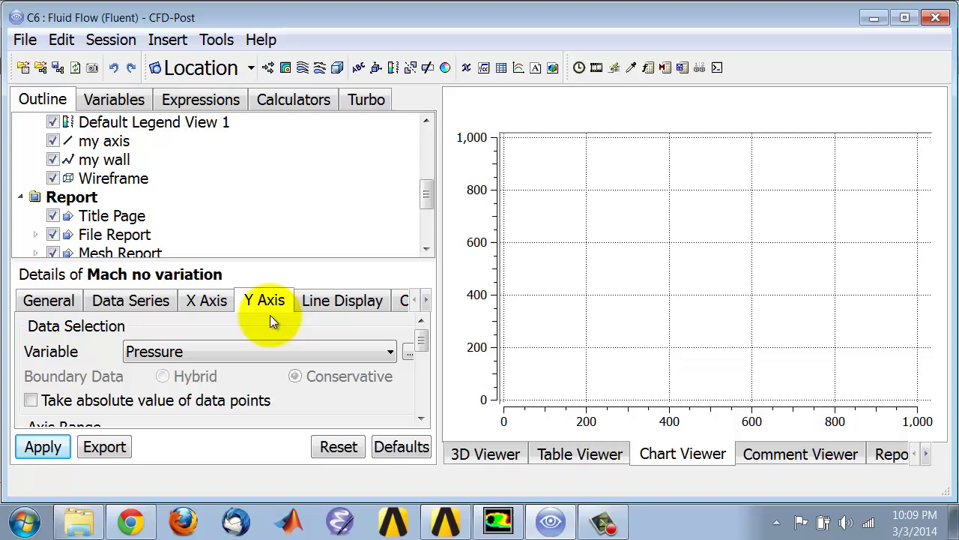
pyautogui.click(254, 353)
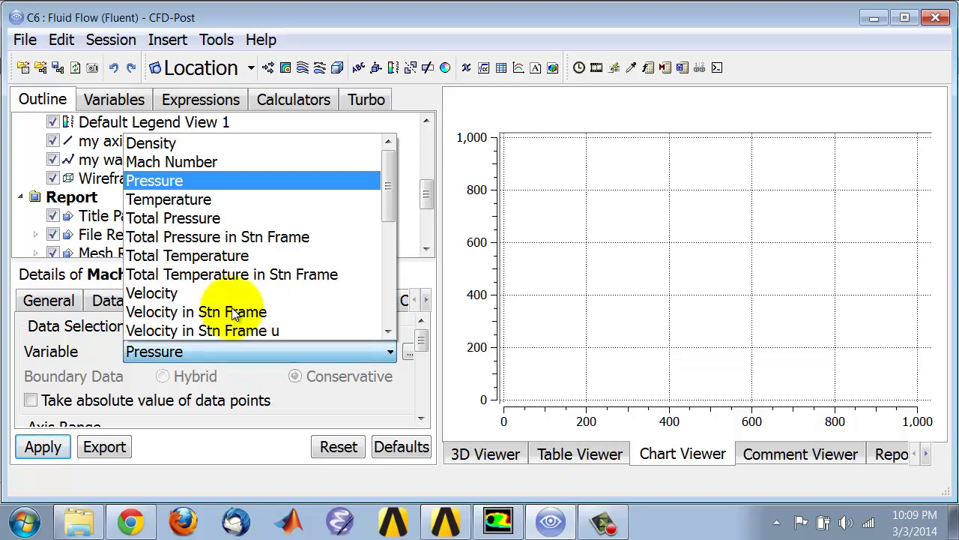
pyautogui.click(187, 165)
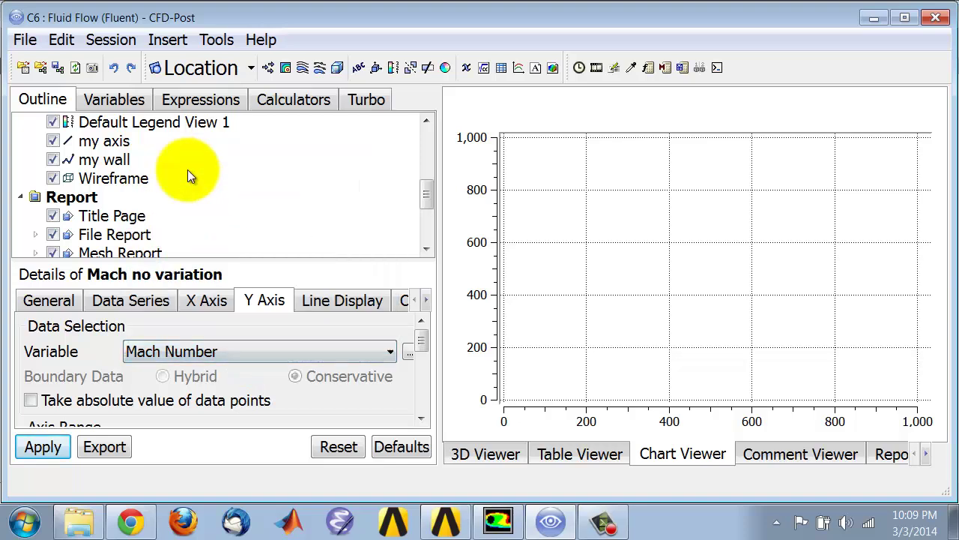
pyautogui.click(45, 447)
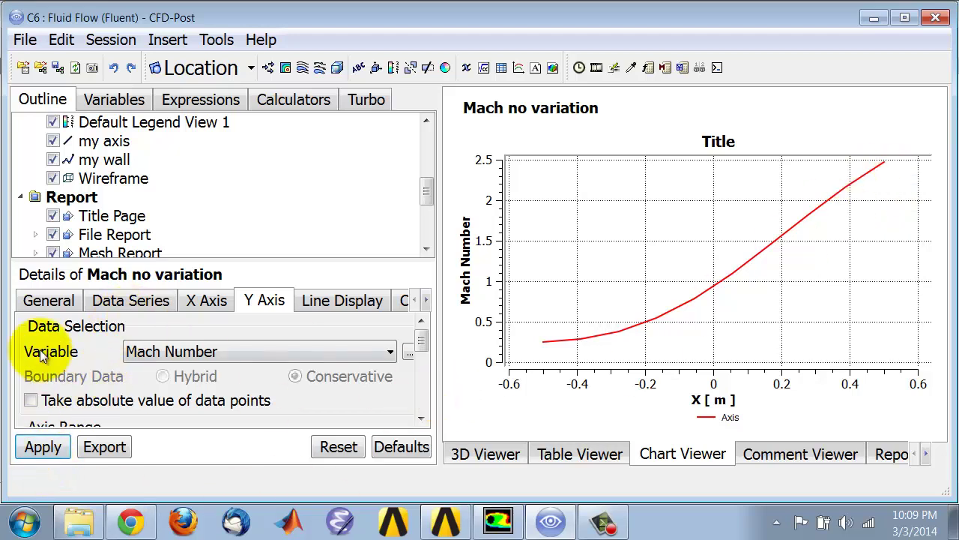
# Step: Add a second series named 'Wall' located on my wall and apply it to the chart
pyautogui.click(130, 300)
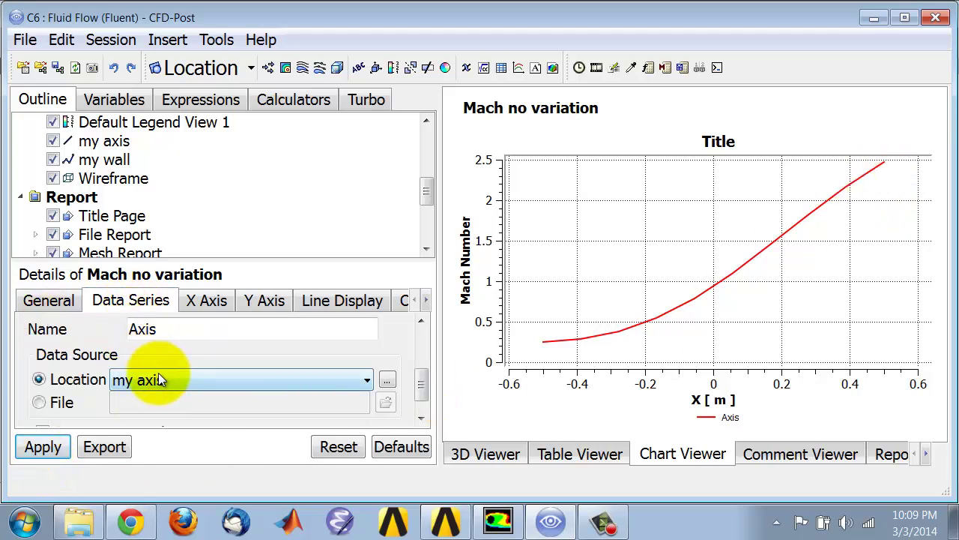
pyautogui.moveTo(426, 384); pyautogui.dragTo(424, 342)
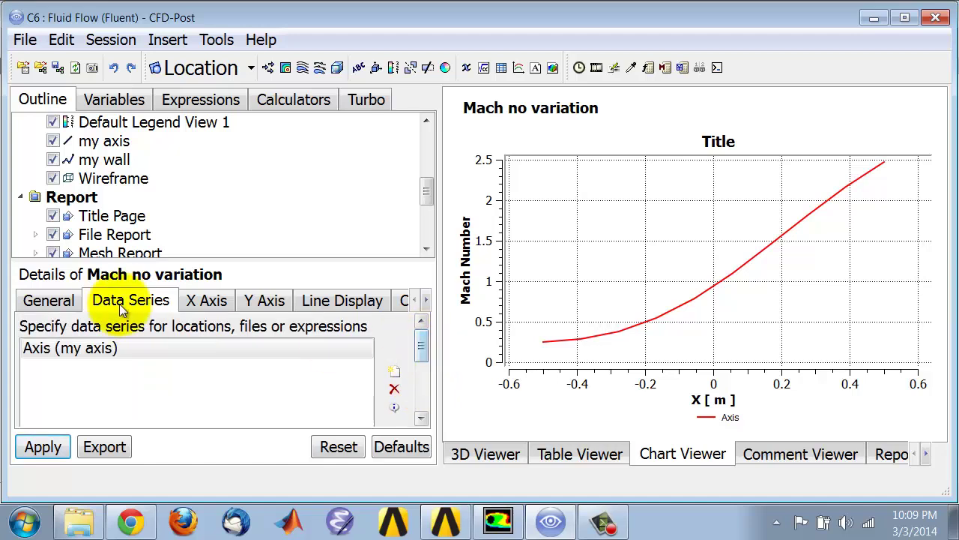
pyautogui.click(395, 374)
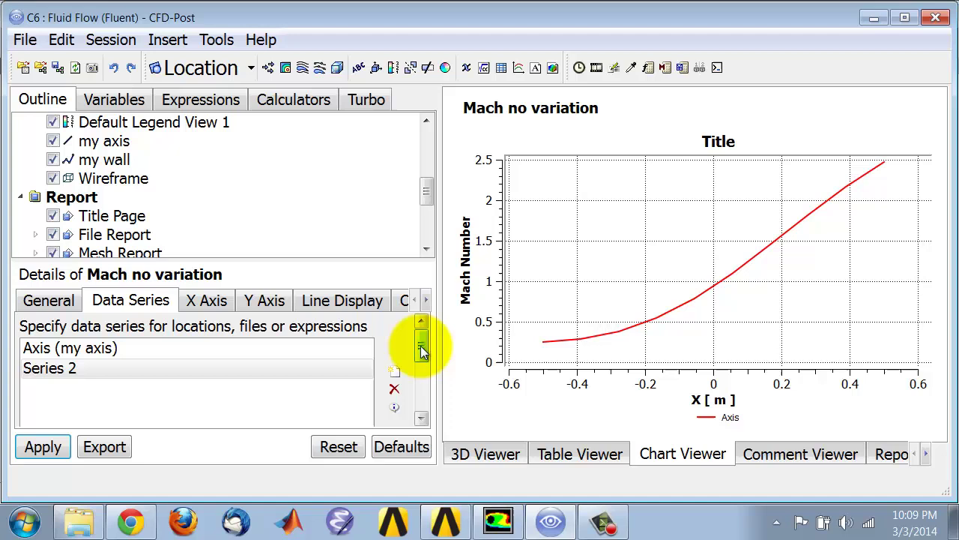
pyautogui.moveTo(422, 349); pyautogui.dragTo(422, 368)
pyautogui.moveTo(179, 363); pyautogui.dragTo(122, 365)
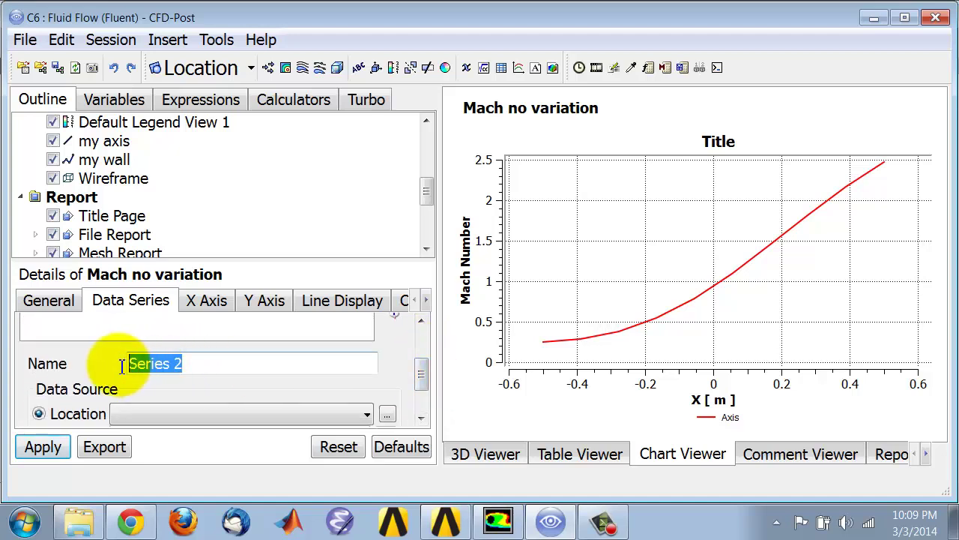
pyautogui.write('W')
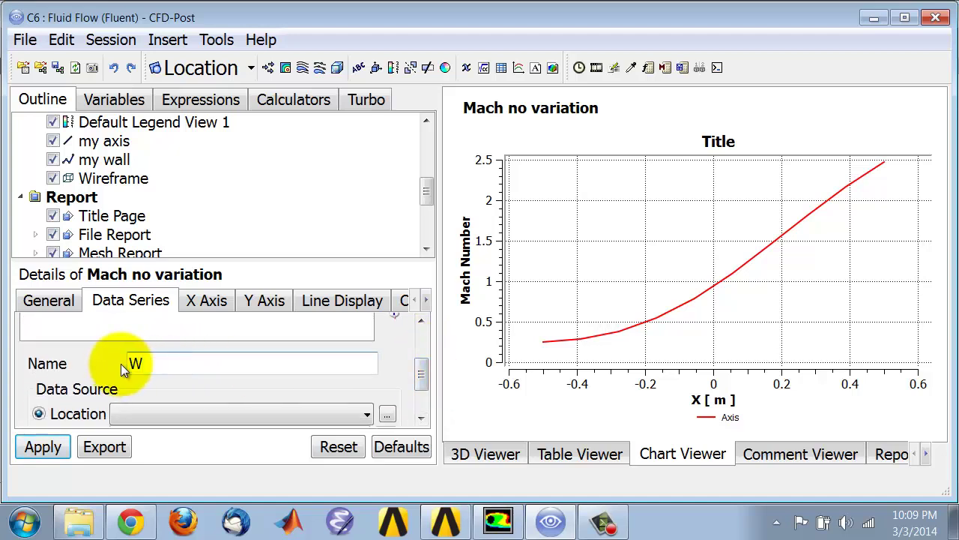
pyautogui.write('all')
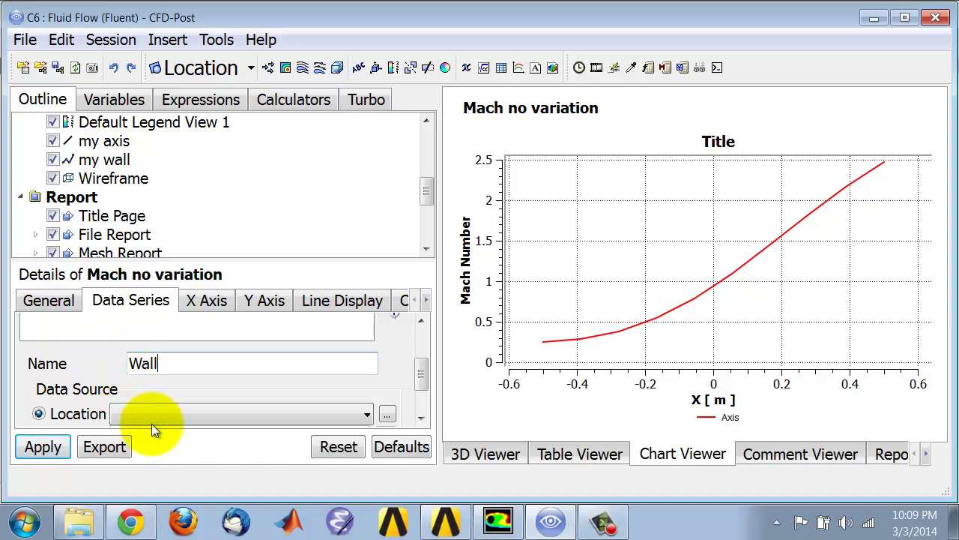
pyautogui.click(165, 418)
pyautogui.click(165, 449)
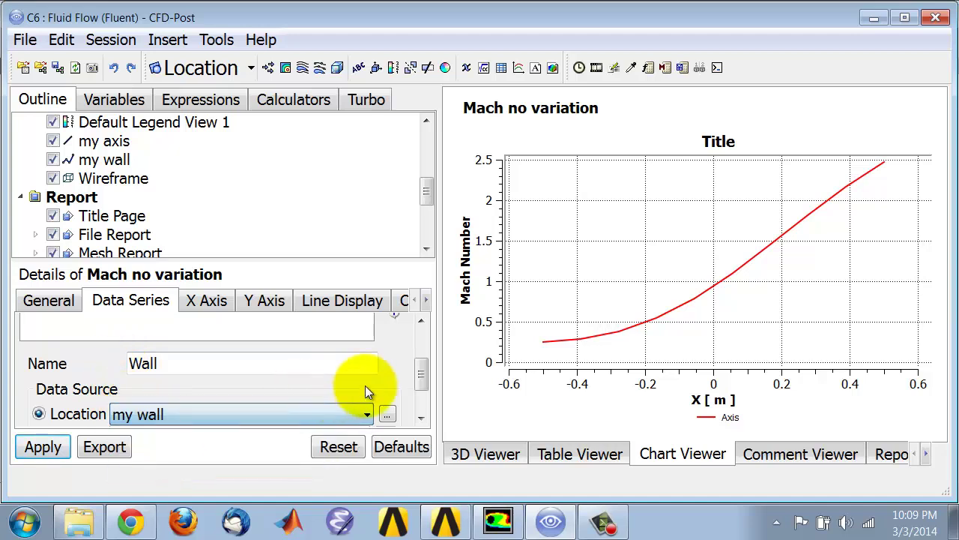
pyautogui.moveTo(421, 378); pyautogui.dragTo(422, 391)
pyautogui.click(43, 447)
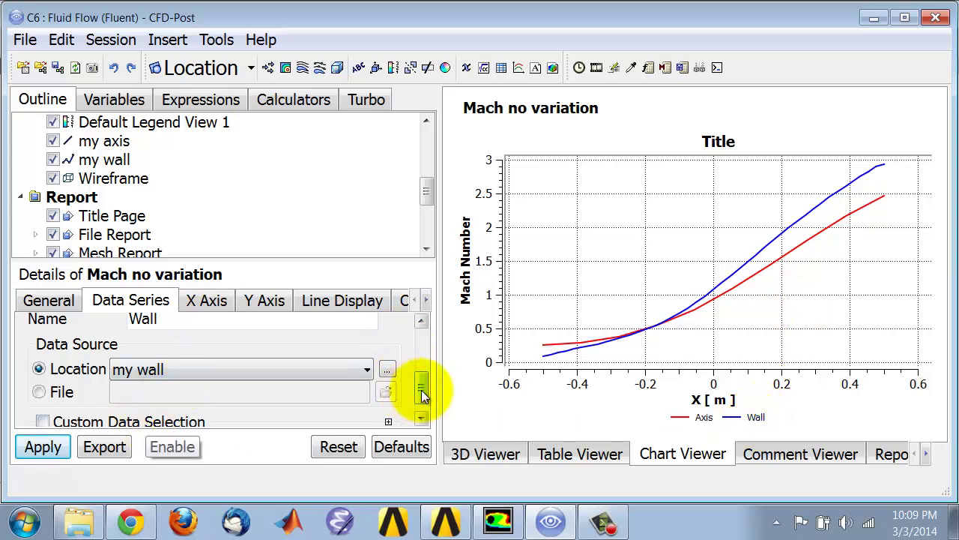
pyautogui.moveTo(421, 390); pyautogui.dragTo(422, 342)
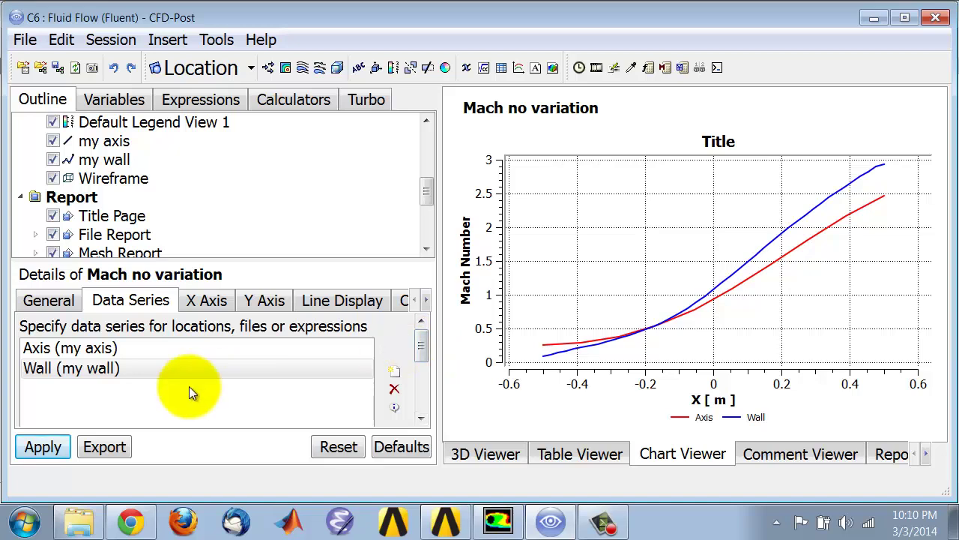
# Step: Add a third series named 'Quasi-1D' sourced from a file and browse for the data file
pyautogui.click(396, 375)
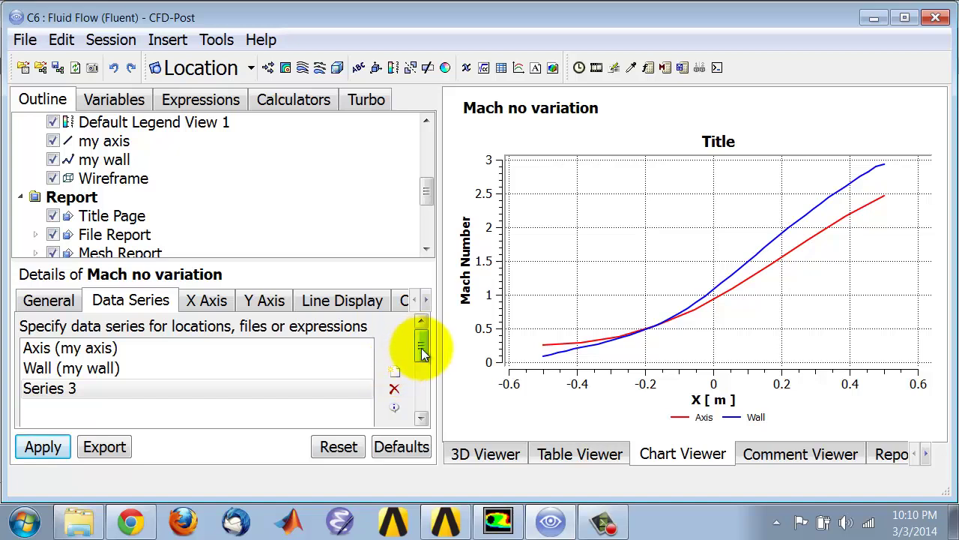
pyautogui.moveTo(422, 350); pyautogui.dragTo(424, 375)
pyautogui.moveTo(208, 372); pyautogui.dragTo(124, 373)
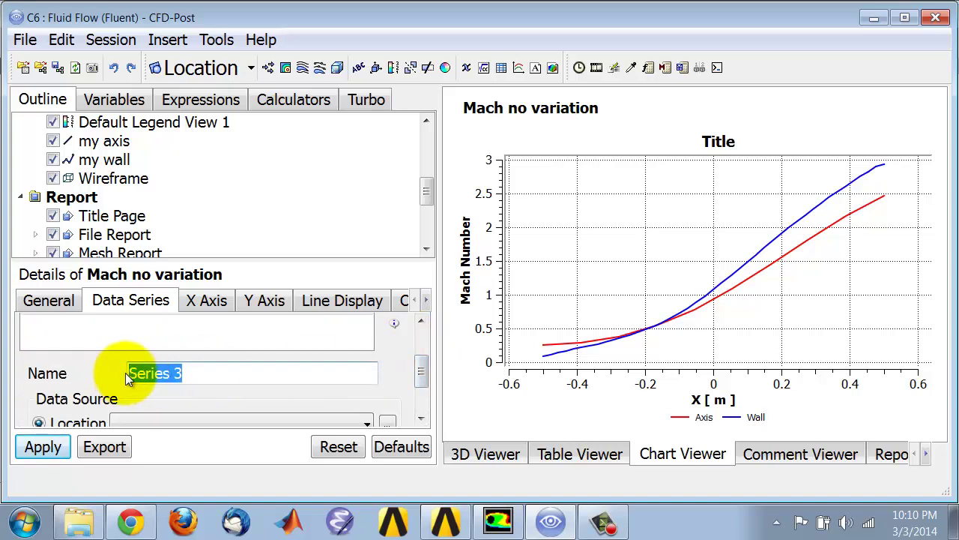
pyautogui.write('Quasi-1D')
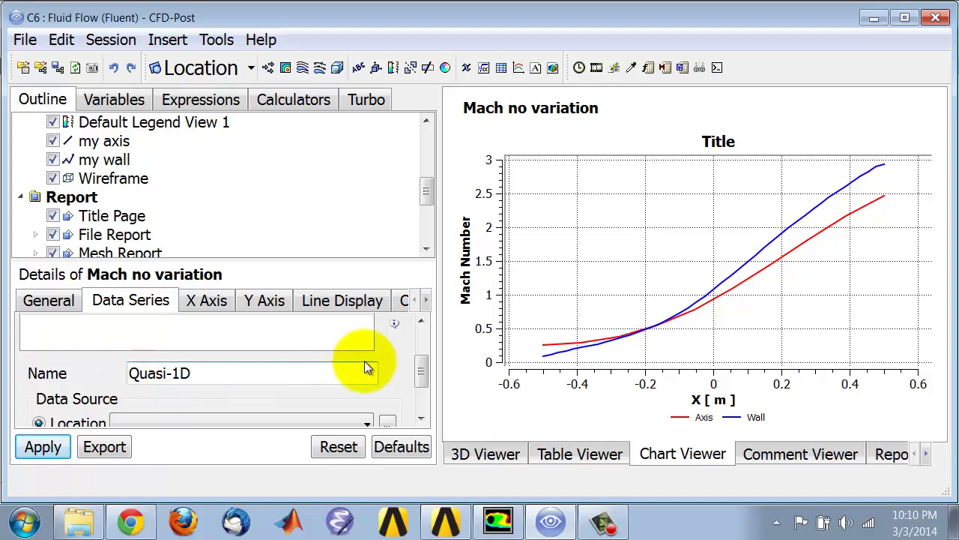
pyautogui.moveTo(423, 369); pyautogui.dragTo(425, 388)
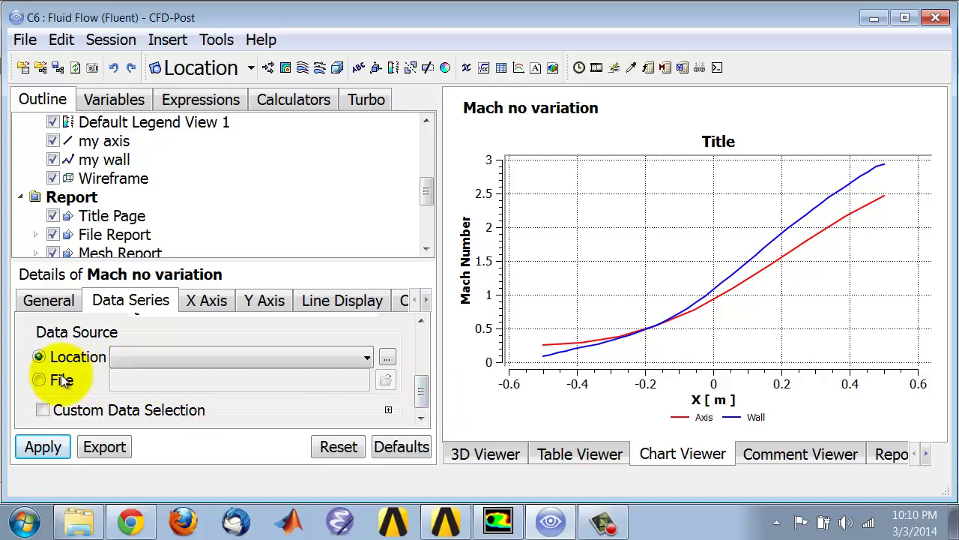
pyautogui.click(38, 380)
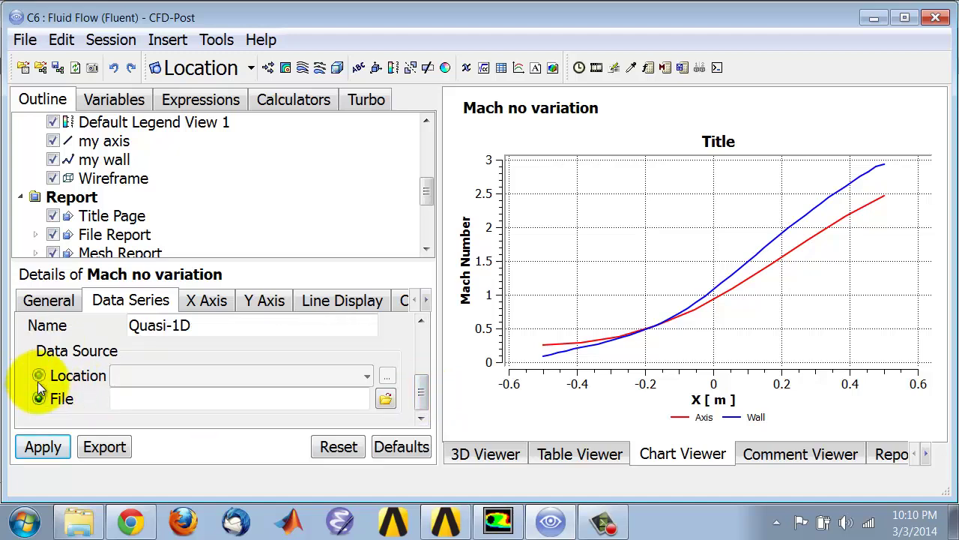
pyautogui.click(386, 399)
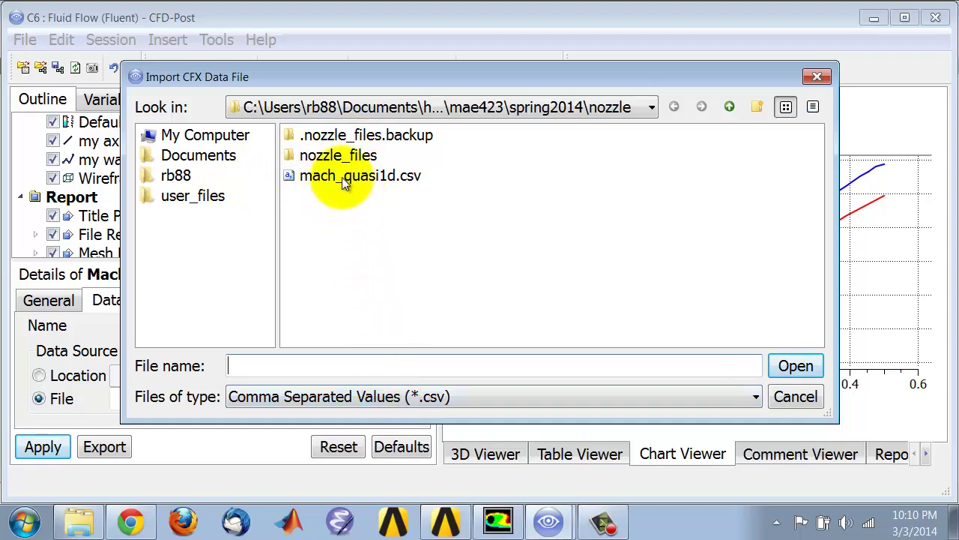
# Step: Load mach_quasi1d.csv as the Quasi-1D data and plot it on the chart
pyautogui.click(342, 177)
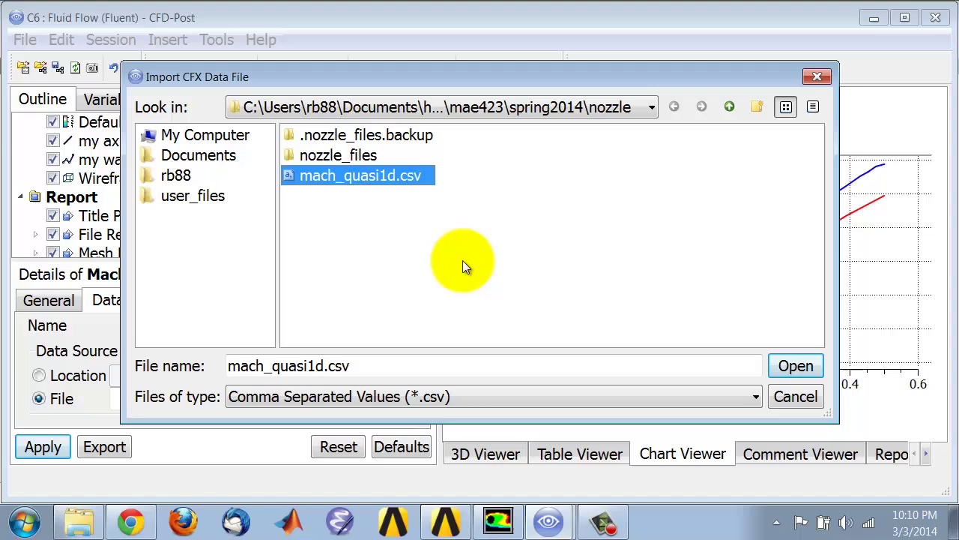
pyautogui.click(797, 367)
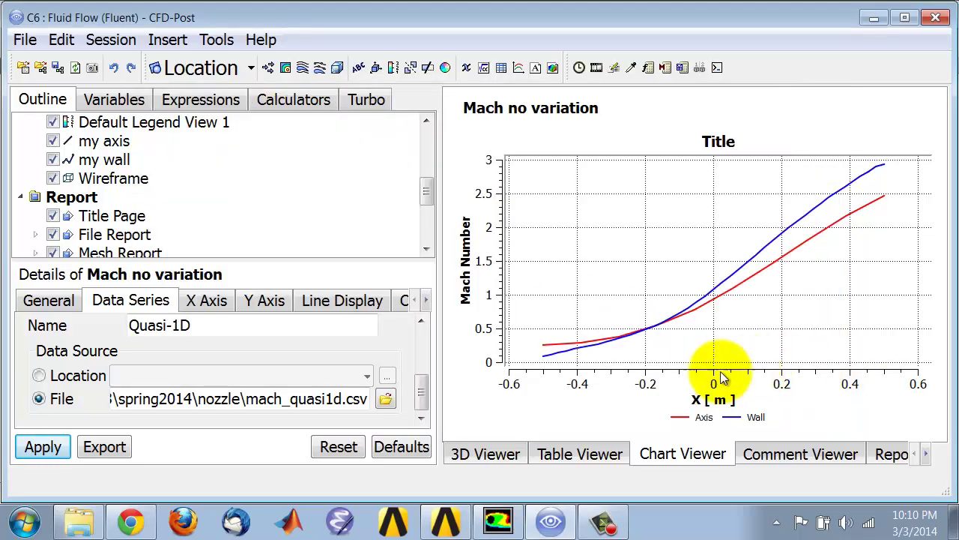
pyautogui.click(44, 447)
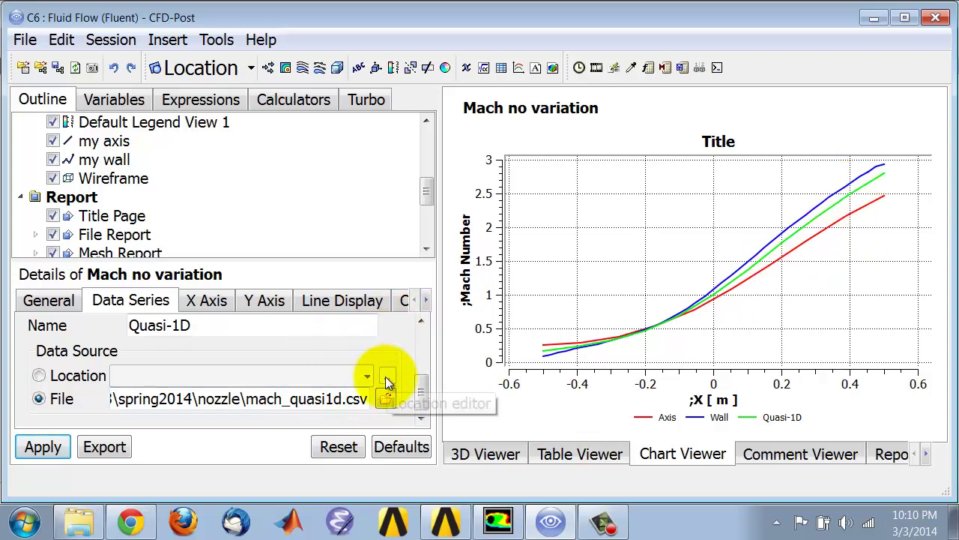
# Step: Give the Quasi-1D line Line Style None and Ellipse symbols, then apply
pyautogui.click(365, 300)
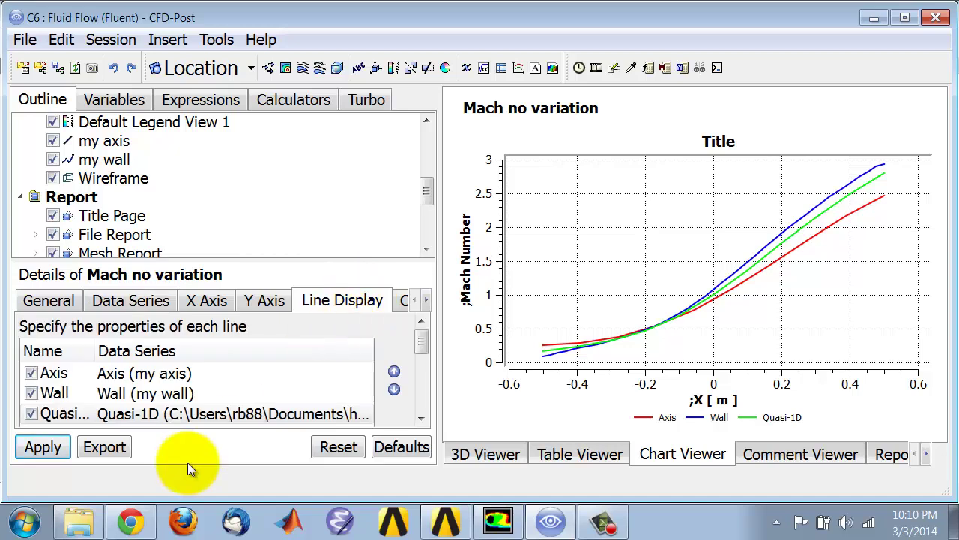
pyautogui.click(190, 418)
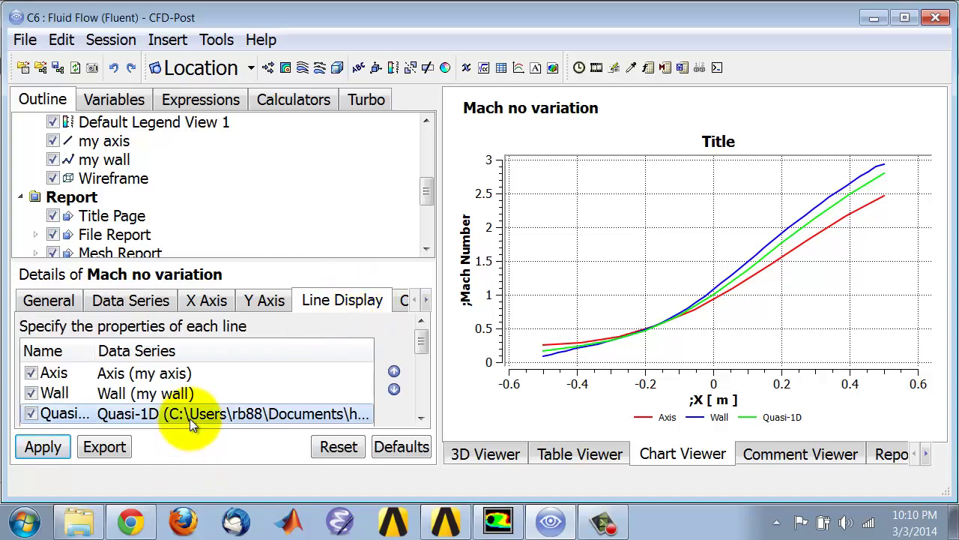
pyautogui.moveTo(421, 342); pyautogui.dragTo(420, 379)
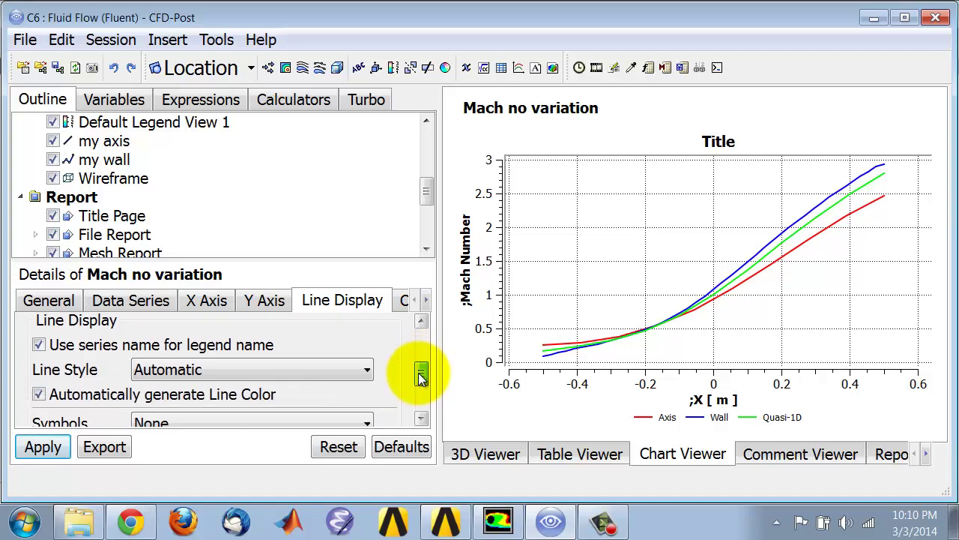
pyautogui.click(219, 374)
pyautogui.click(214, 388)
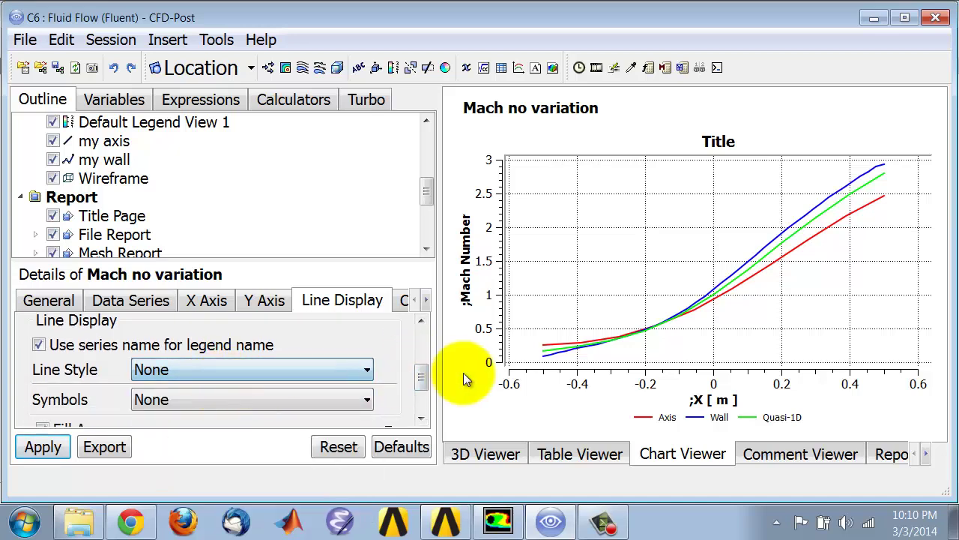
pyautogui.moveTo(425, 375); pyautogui.dragTo(422, 387)
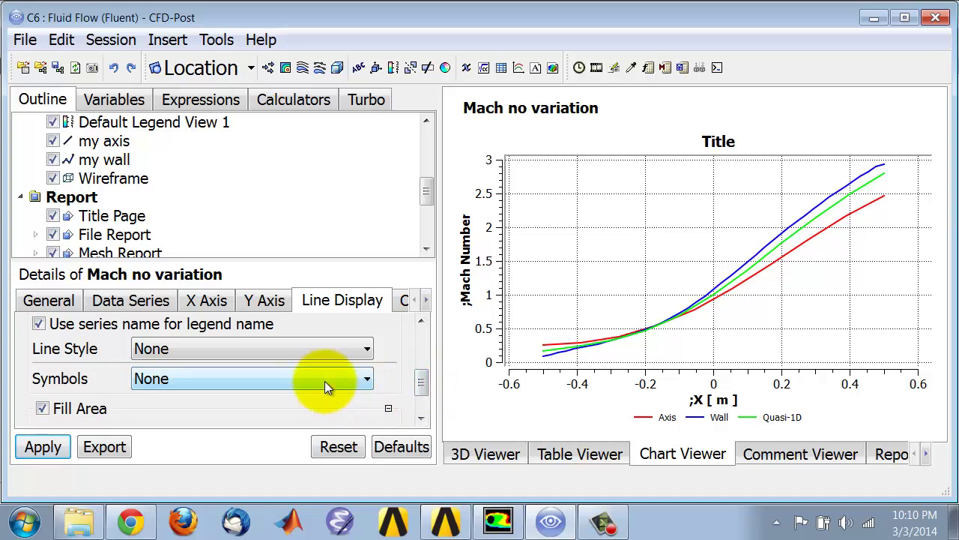
pyautogui.click(324, 379)
pyautogui.click(238, 174)
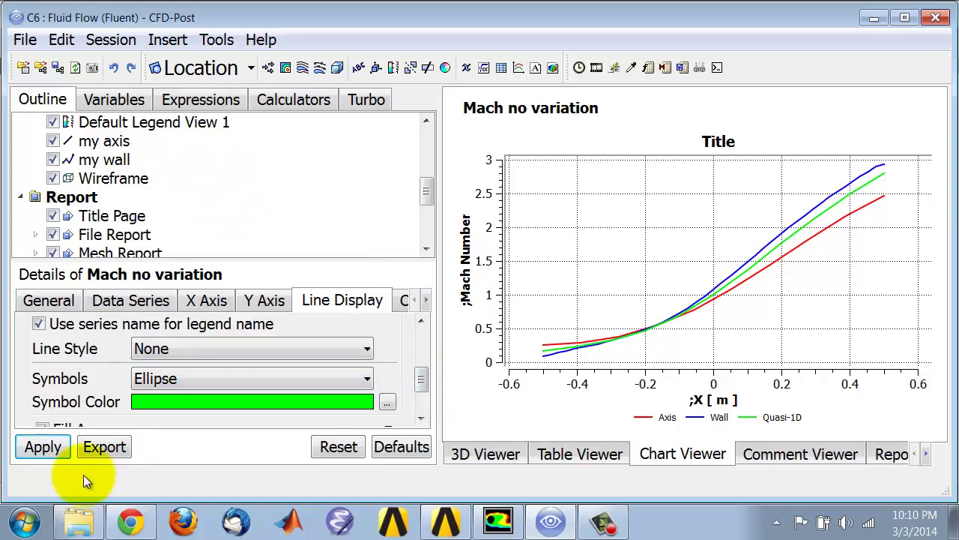
pyautogui.click(43, 447)
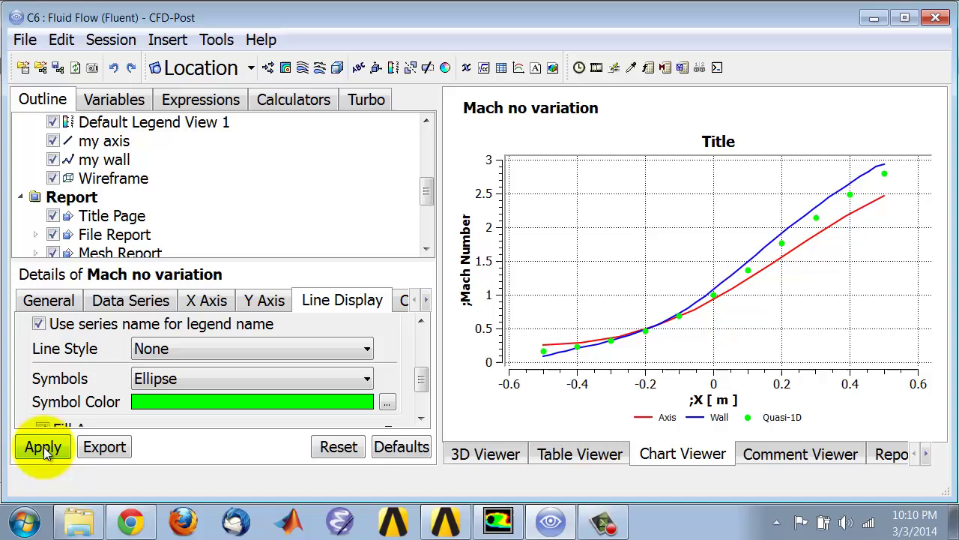